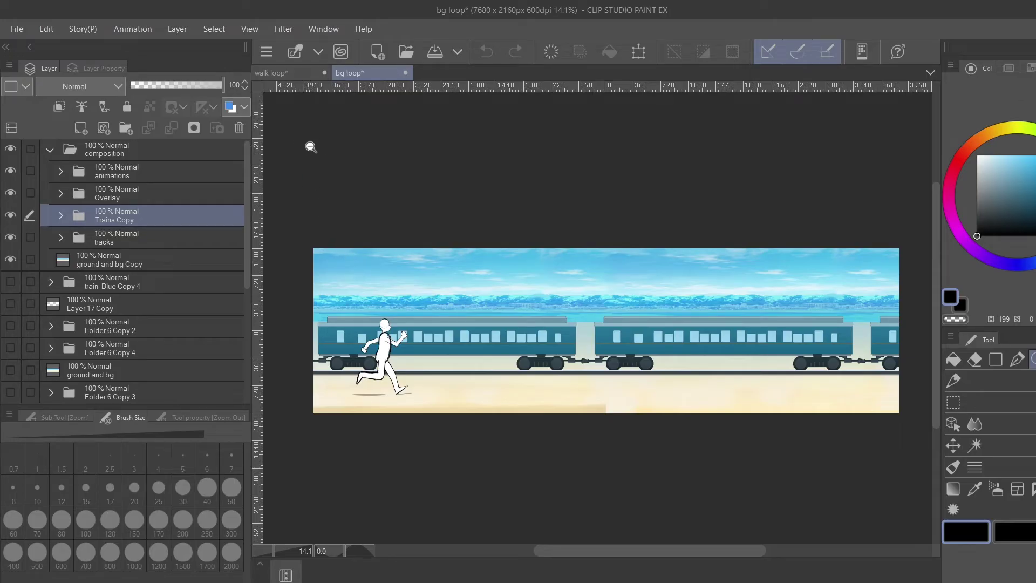
Bring up the walk loop document with the runner in front of the train platform
{"action": "left_click", "coordinate": [298, 70]}
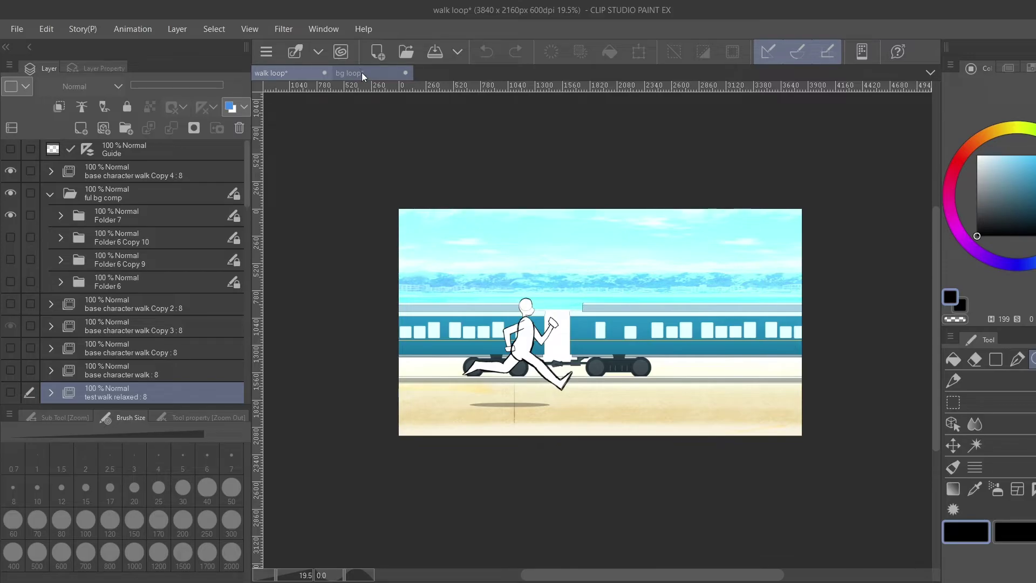
In bg loop, hide and re-show the ground, tracks, Trains Copy and Overlay layers, then return to walk loop
{"action": "left_click", "coordinate": [362, 72]}
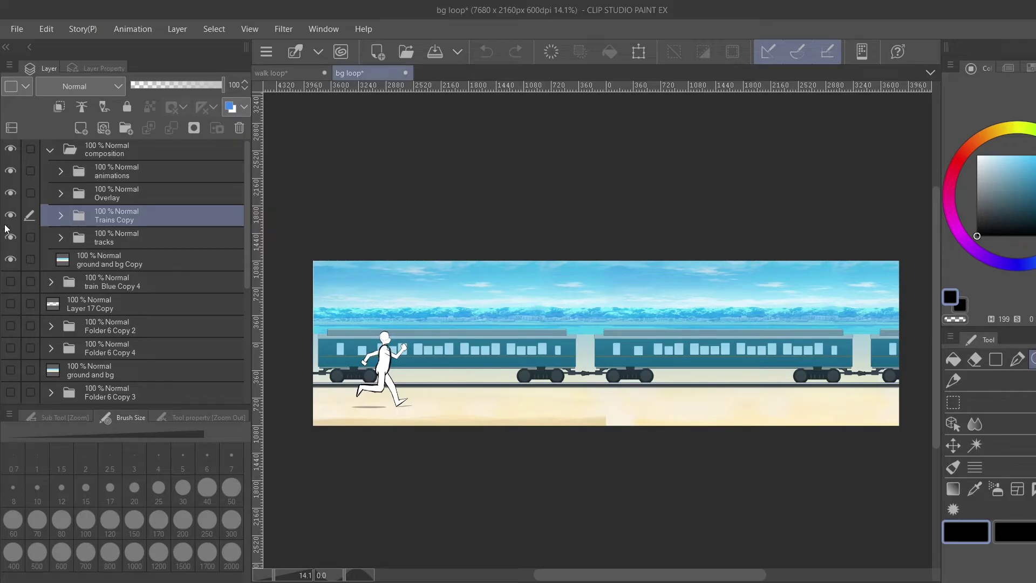
{"action": "left_click", "coordinate": [11, 259]}
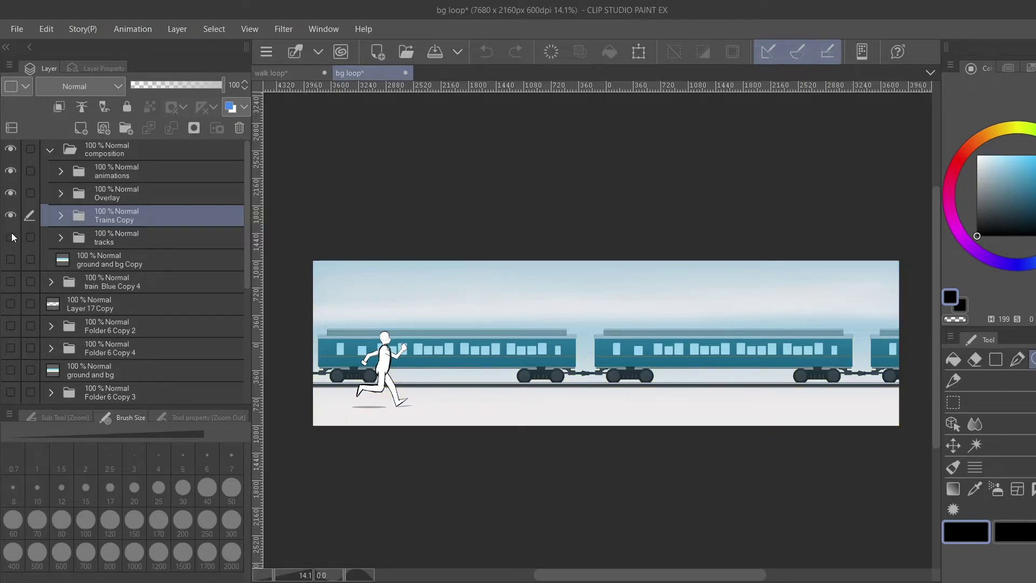
{"action": "left_click", "coordinate": [11, 237]}
{"action": "left_click", "coordinate": [11, 215]}
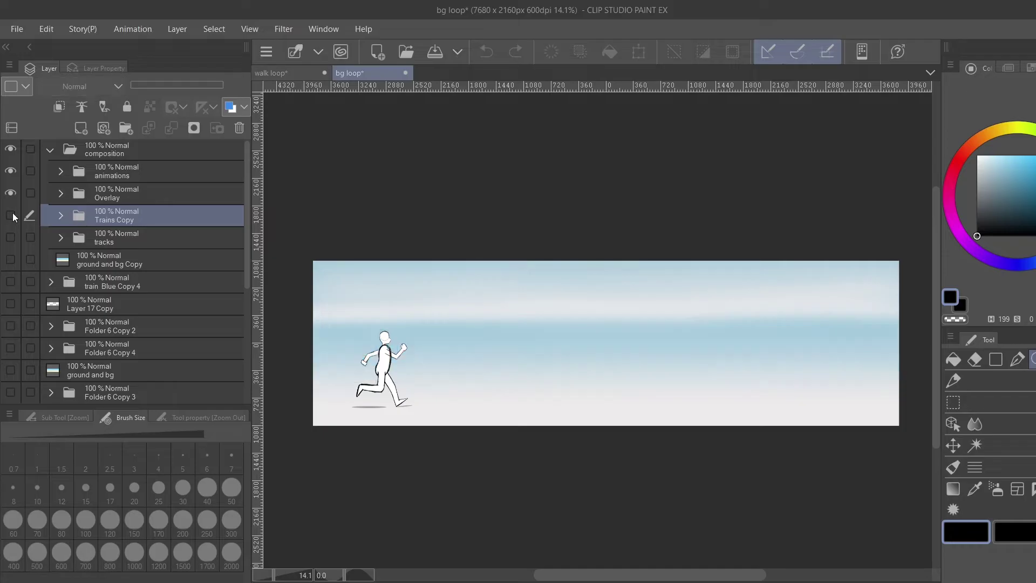
{"action": "left_click", "coordinate": [10, 193]}
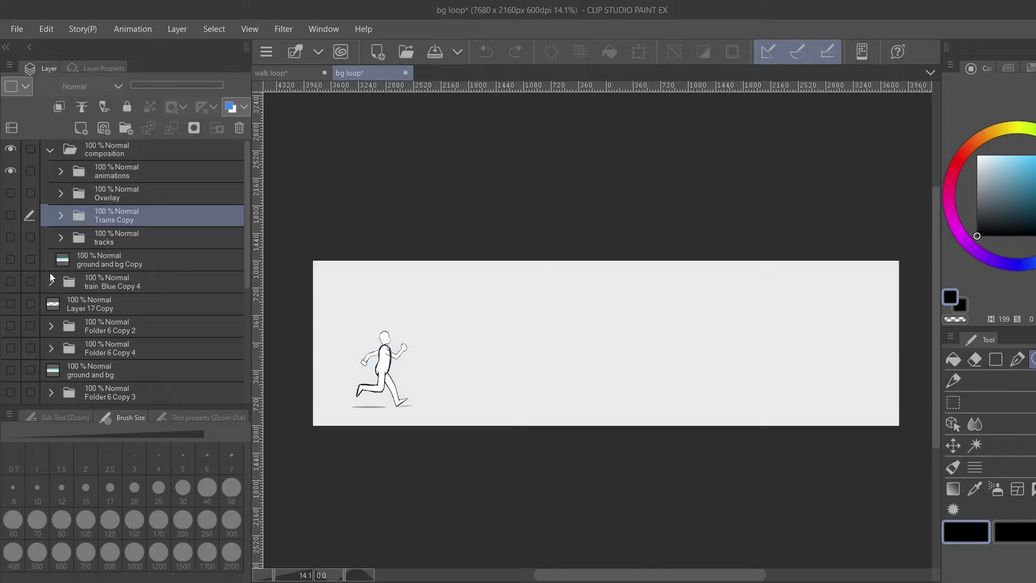
{"action": "left_click_drag", "start_coordinate": [10, 193], "coordinate": [11, 259]}
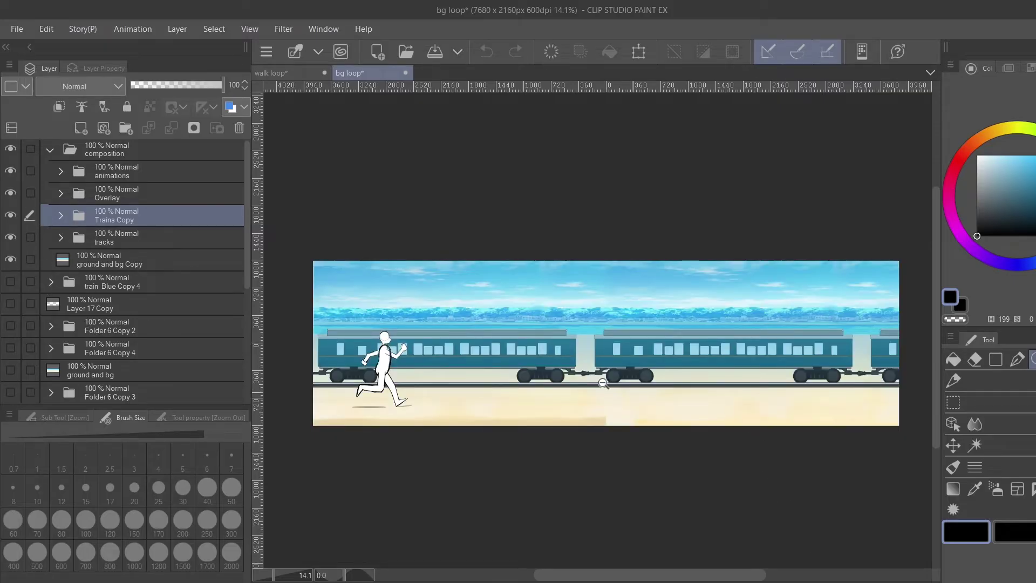
{"action": "left_click", "coordinate": [291, 76]}
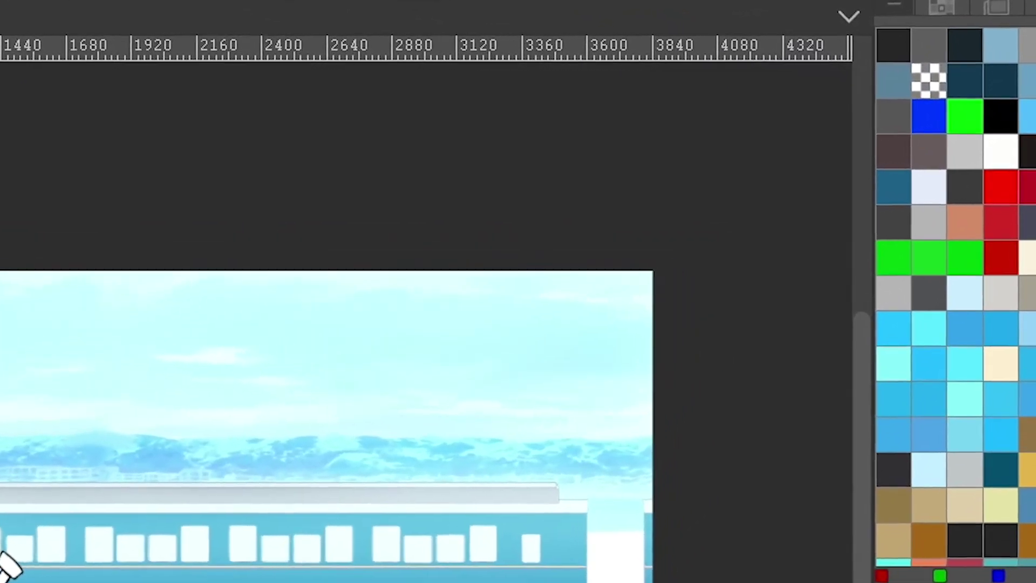
Check the walk loop's 3840x2160 image resolution with Ctrl+Alt+I
{"action": "key", "text": "ctrl+alt+i"}
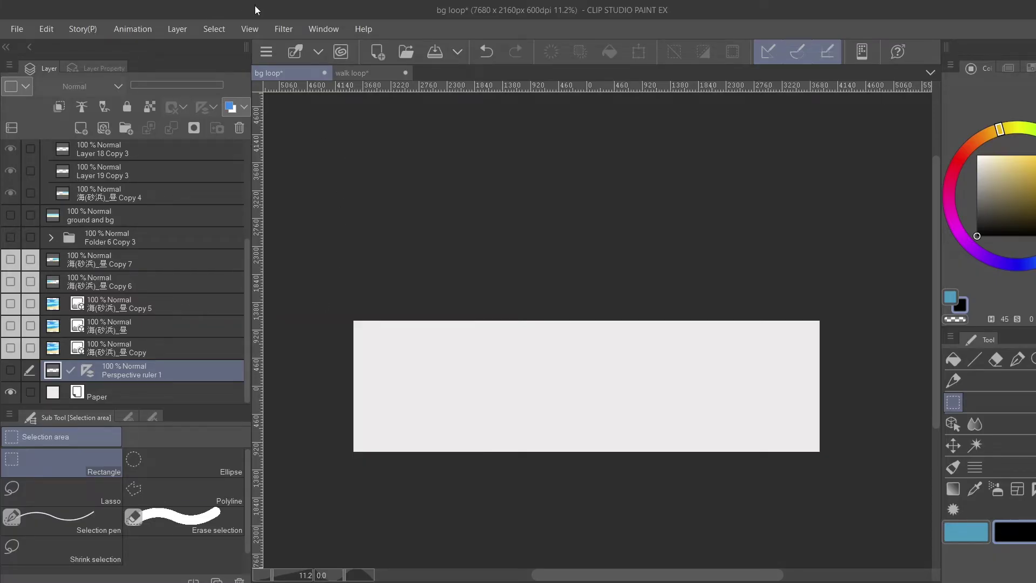
Set the grid and ruler origin to Center
{"action": "left_click", "coordinate": [251, 31]}
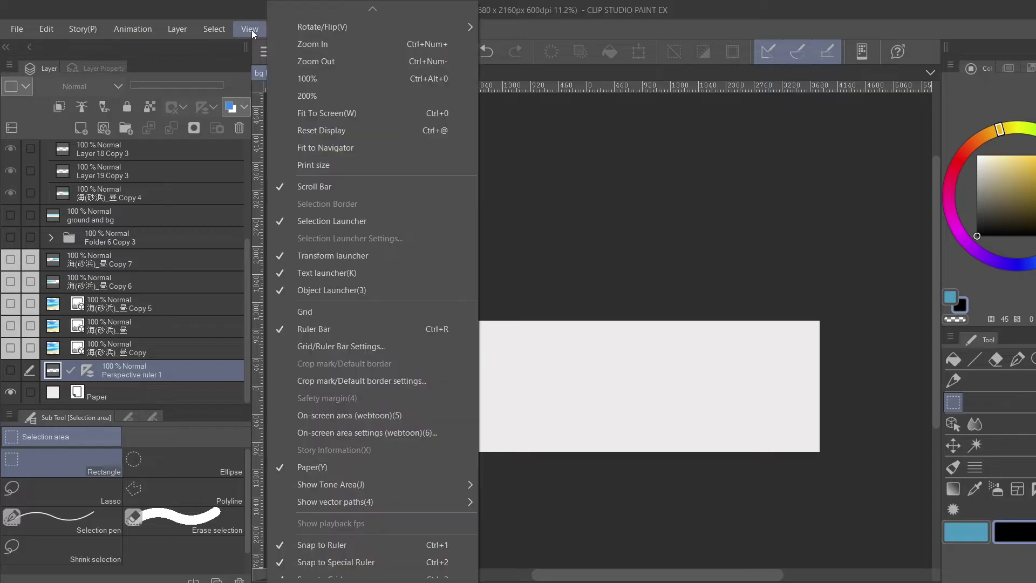
{"action": "left_click", "coordinate": [328, 346]}
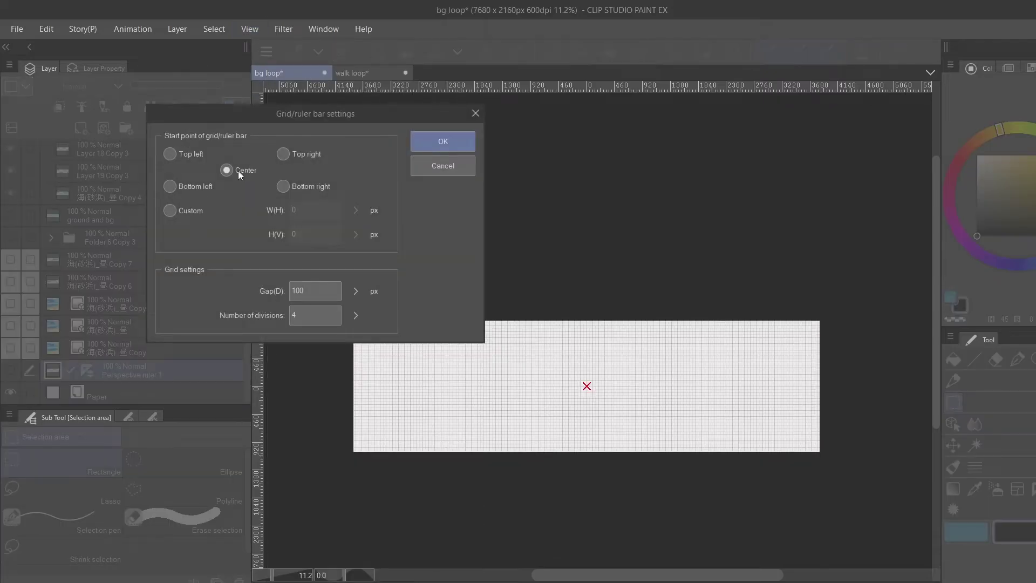
{"action": "left_click", "coordinate": [430, 143]}
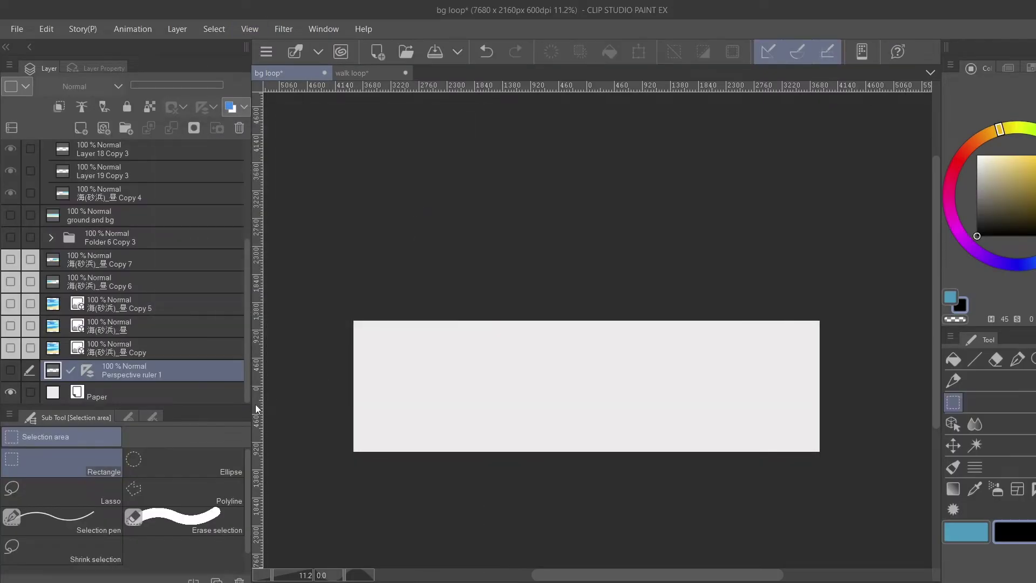
Create a one-point perspective ruler and make the Perspective ruler 1 layer visible
{"action": "left_click", "coordinate": [176, 34]}
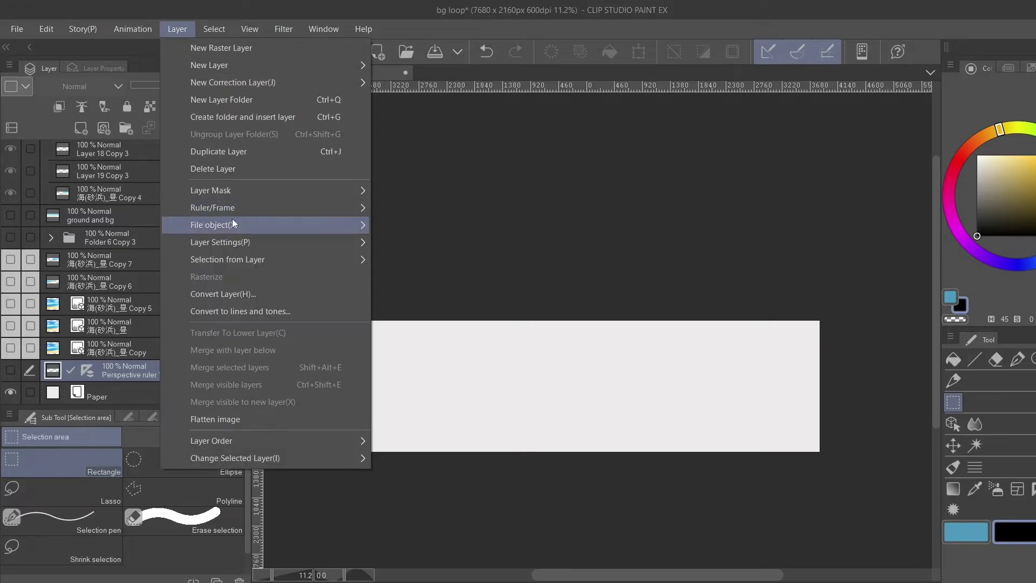
{"action": "mouse_move", "coordinate": [244, 206]}
{"action": "left_click", "coordinate": [462, 322]}
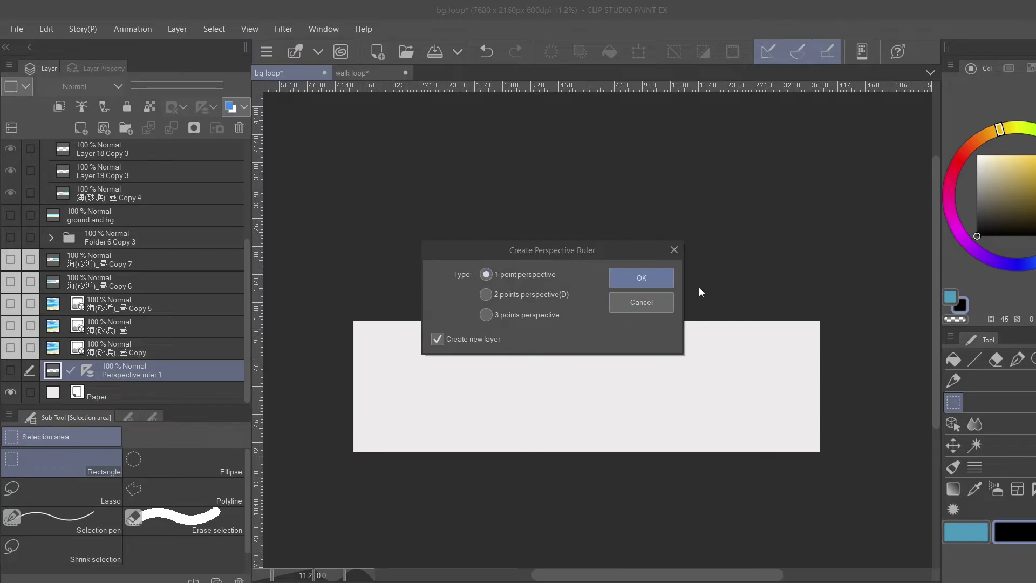
{"action": "left_click", "coordinate": [649, 300]}
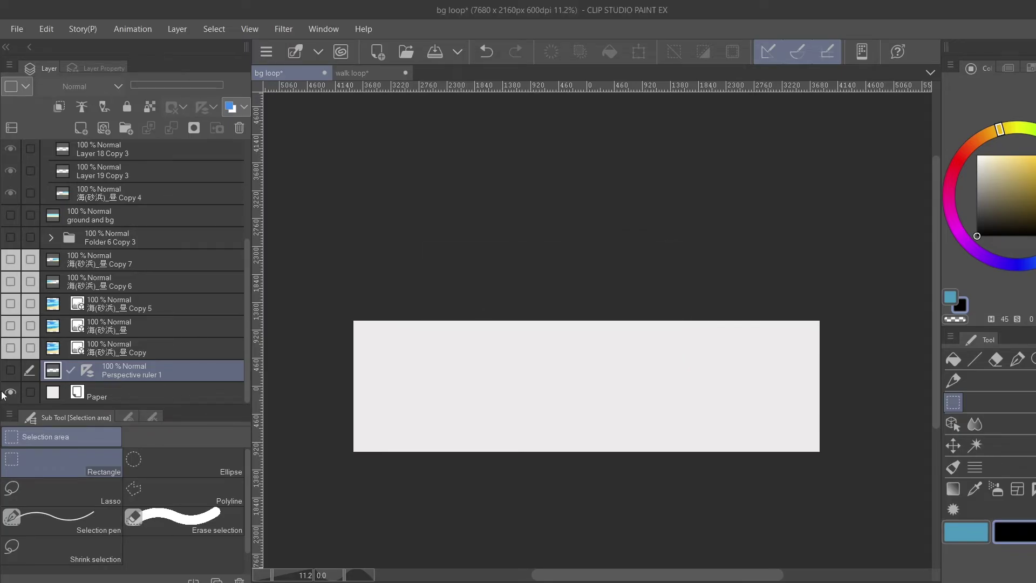
{"action": "left_click", "coordinate": [12, 373]}
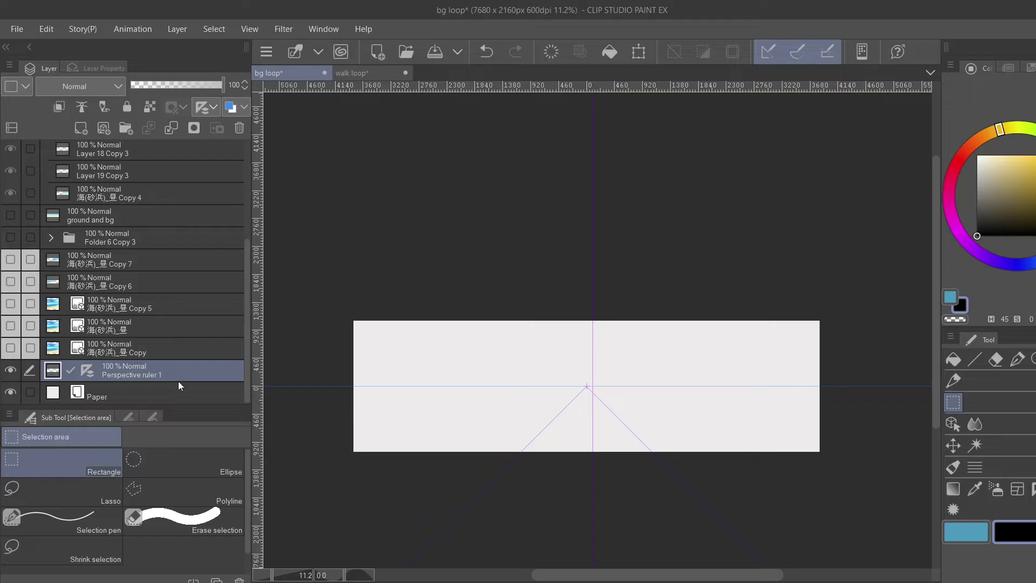
Show the 海(砂浜)_昼 Copy beach layer and paste its right-end section onto a new layer
{"action": "left_click", "coordinate": [113, 339]}
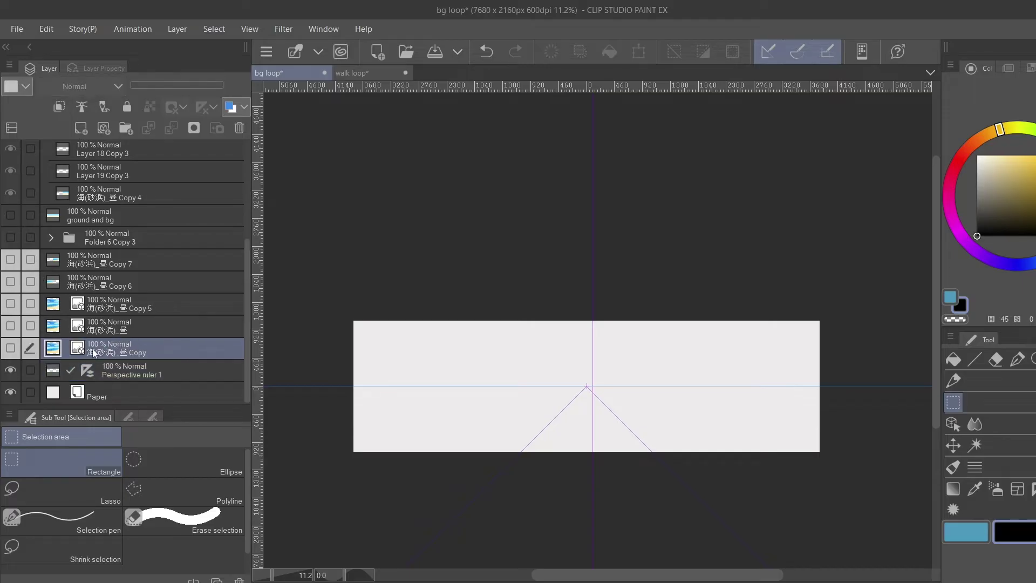
{"action": "left_click", "coordinate": [11, 349]}
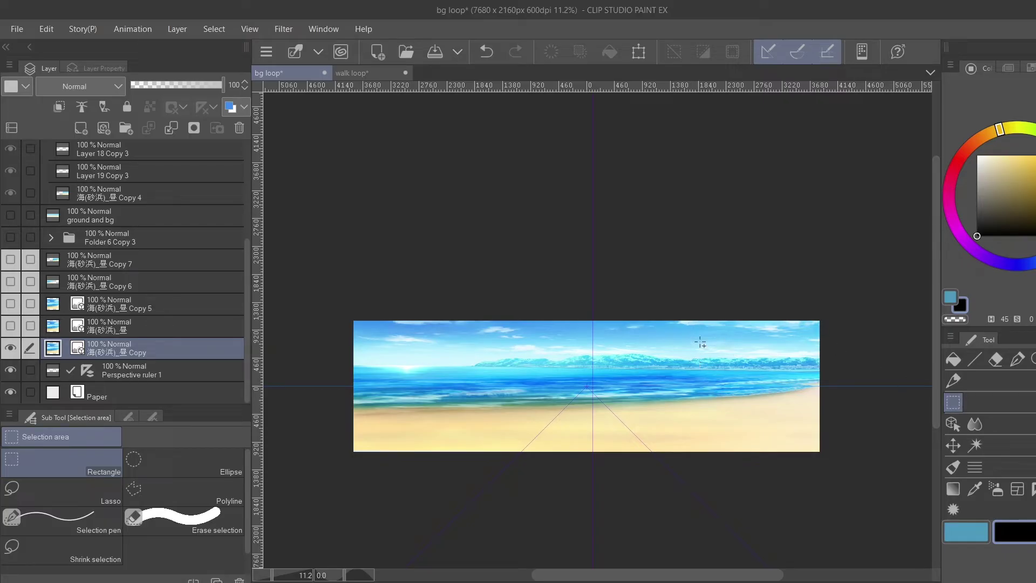
{"action": "left_click_drag", "start_coordinate": [690, 317], "coordinate": [884, 480]}
{"action": "left_click_drag", "start_coordinate": [760, 386], "coordinate": [859, 468]}
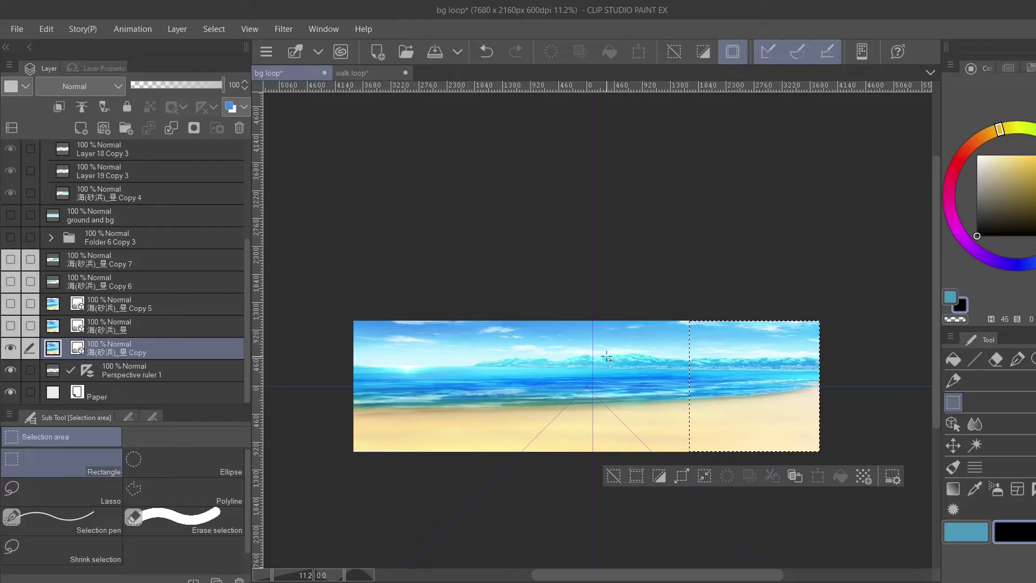
{"action": "left_click", "coordinate": [798, 476]}
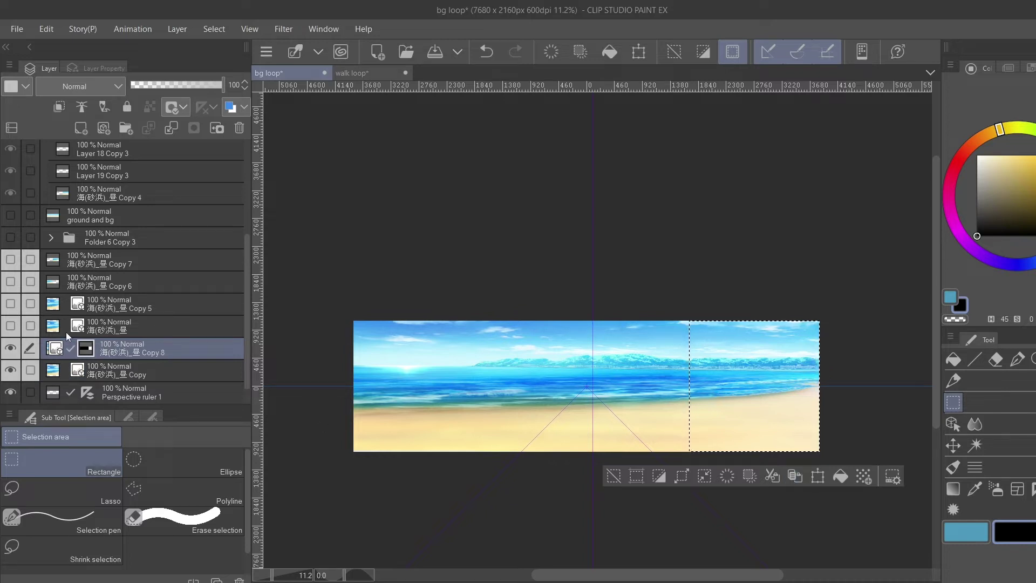
Apply the slice's mask, hide the original beach layer, and move the slice to the canvas's left edge
{"action": "right_click", "coordinate": [70, 349]}
{"action": "left_click", "coordinate": [96, 416]}
{"action": "left_click", "coordinate": [564, 237]}
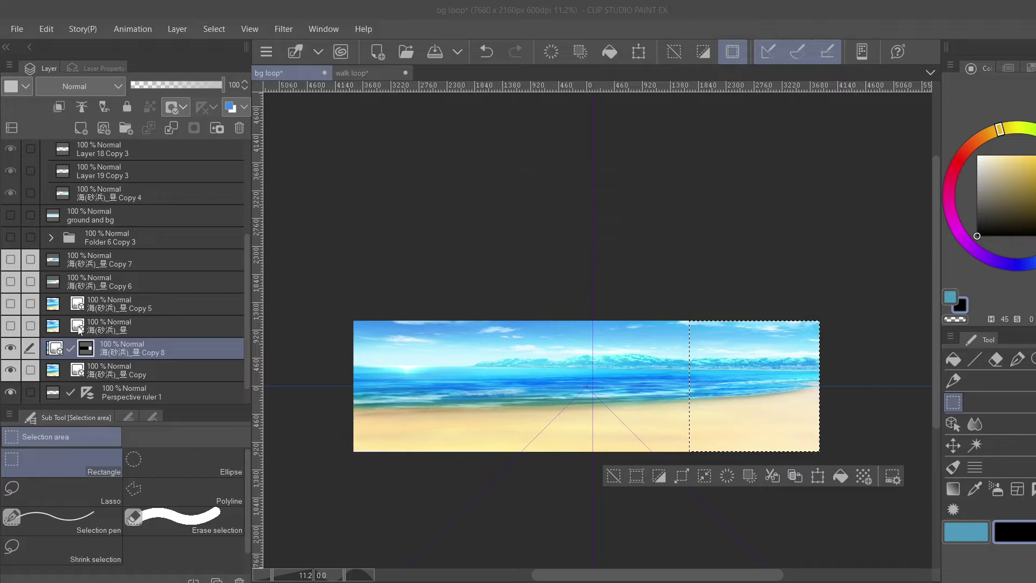
{"action": "left_click", "coordinate": [12, 369]}
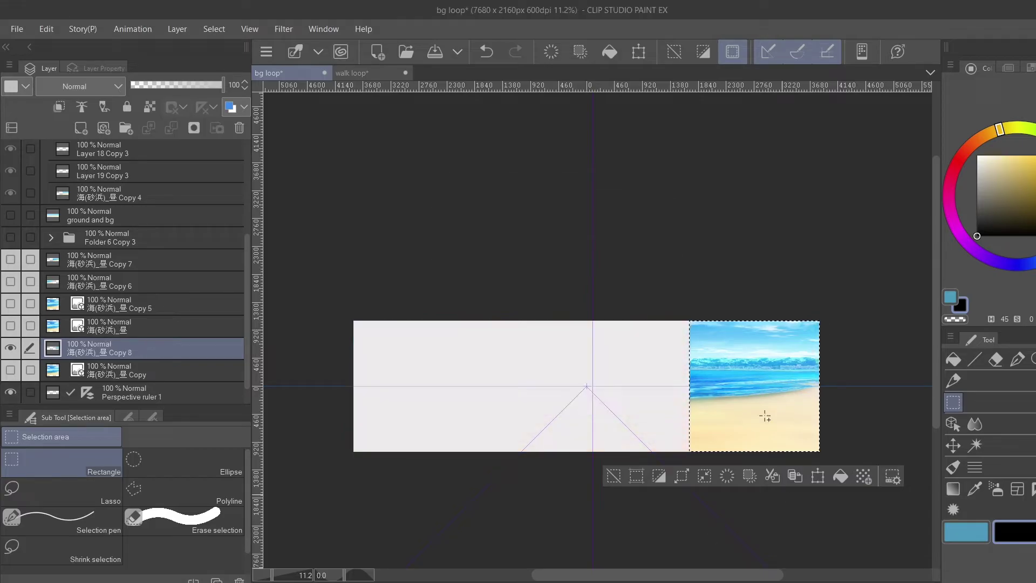
{"action": "key", "text": "ctrl+d"}
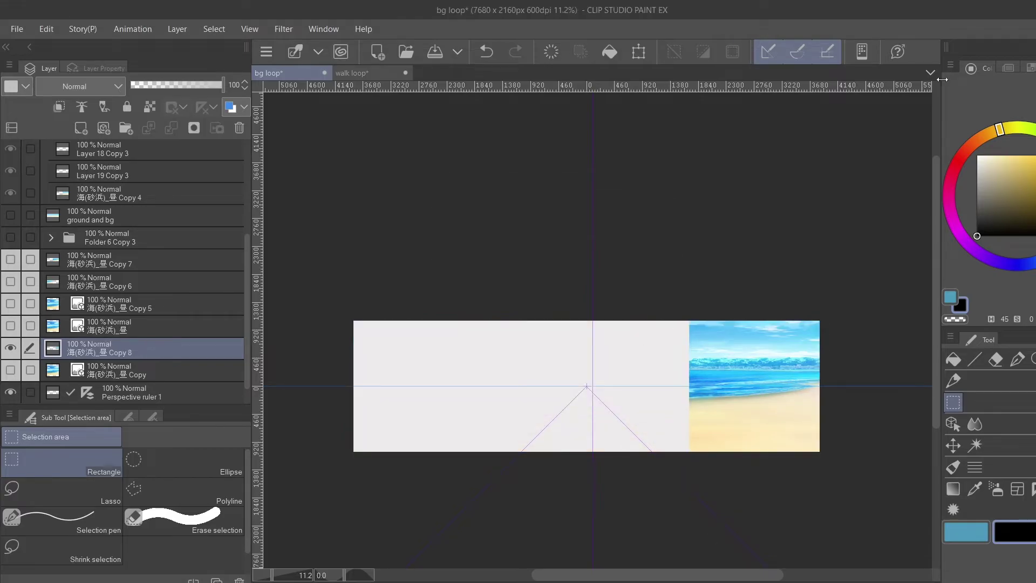
{"action": "left_click", "coordinate": [629, 53]}
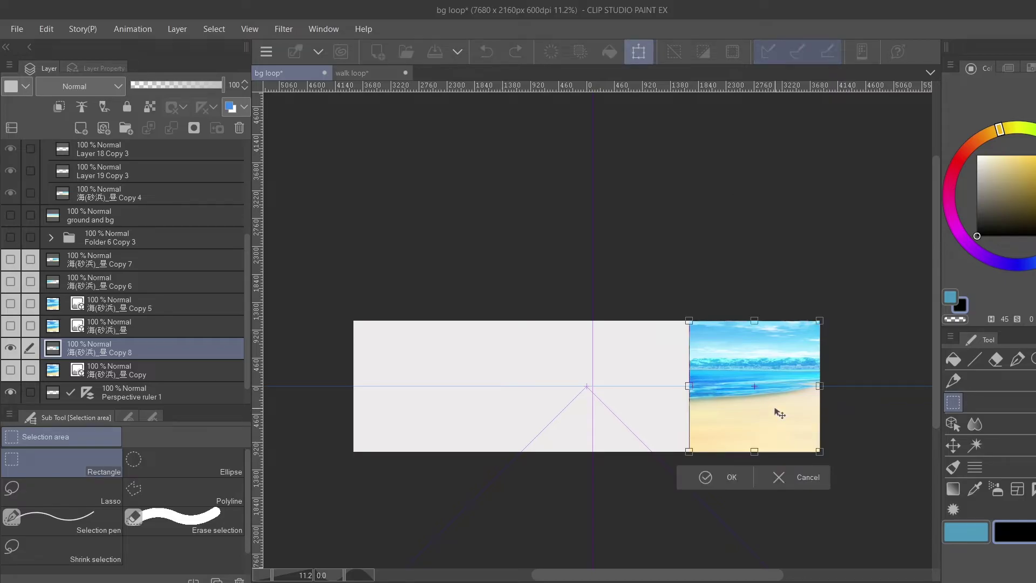
{"action": "left_click_drag", "start_coordinate": [780, 419], "coordinate": [447, 455]}
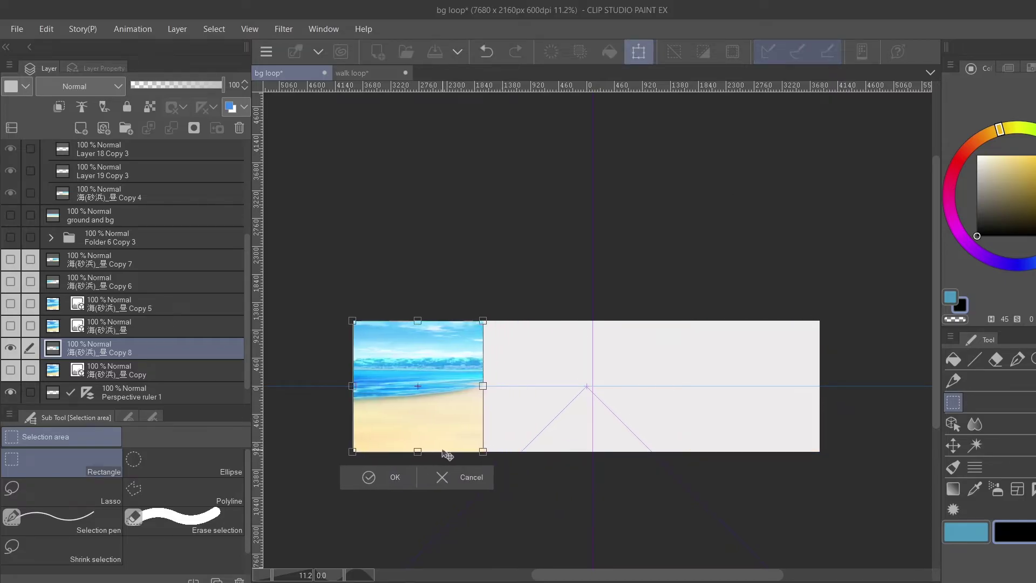
{"action": "left_click", "coordinate": [371, 477]}
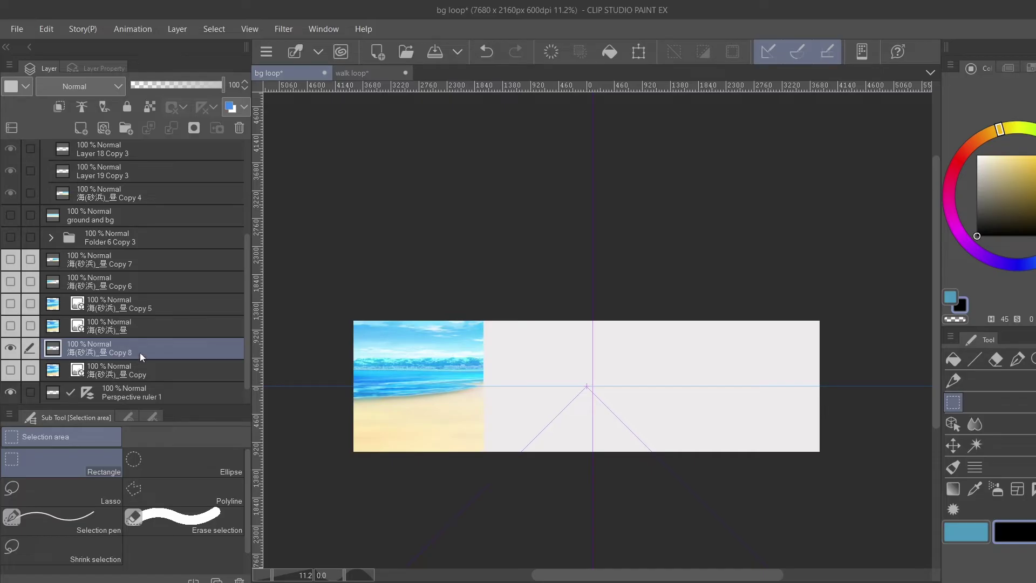
Duplicate the slice as Copy 8 and place it beside the first, reaching the centre
{"action": "key", "text": "ctrl+j"}
{"action": "left_click", "coordinate": [99, 373]}
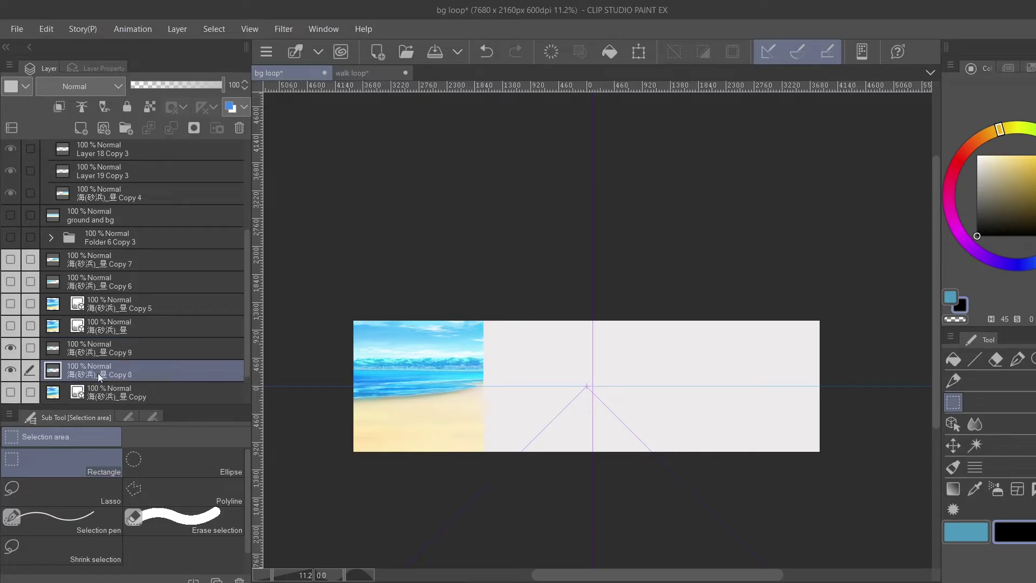
{"action": "left_click", "coordinate": [638, 51]}
{"action": "left_click_drag", "start_coordinate": [425, 423], "coordinate": [536, 428]}
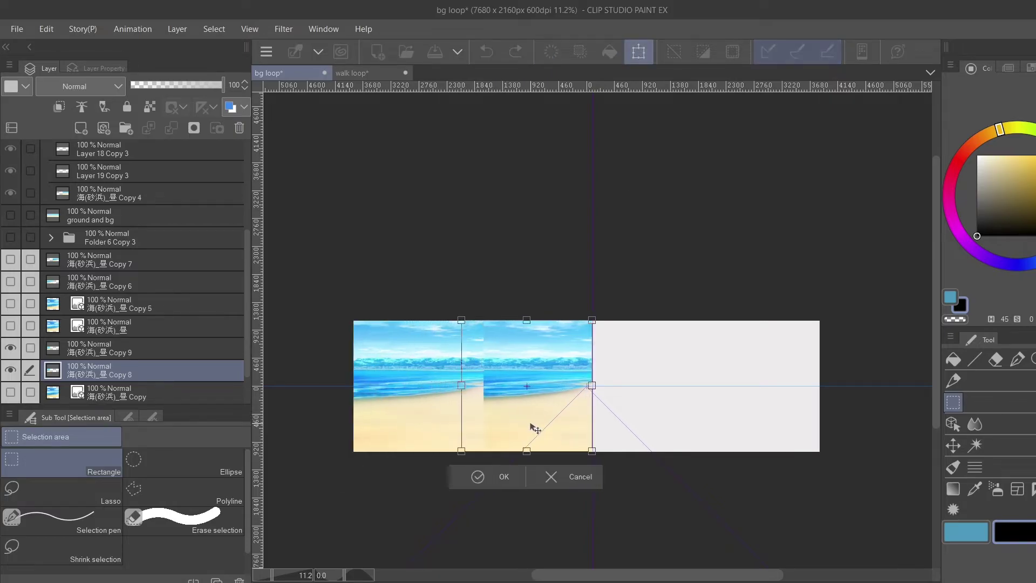
{"action": "left_click", "coordinate": [486, 477]}
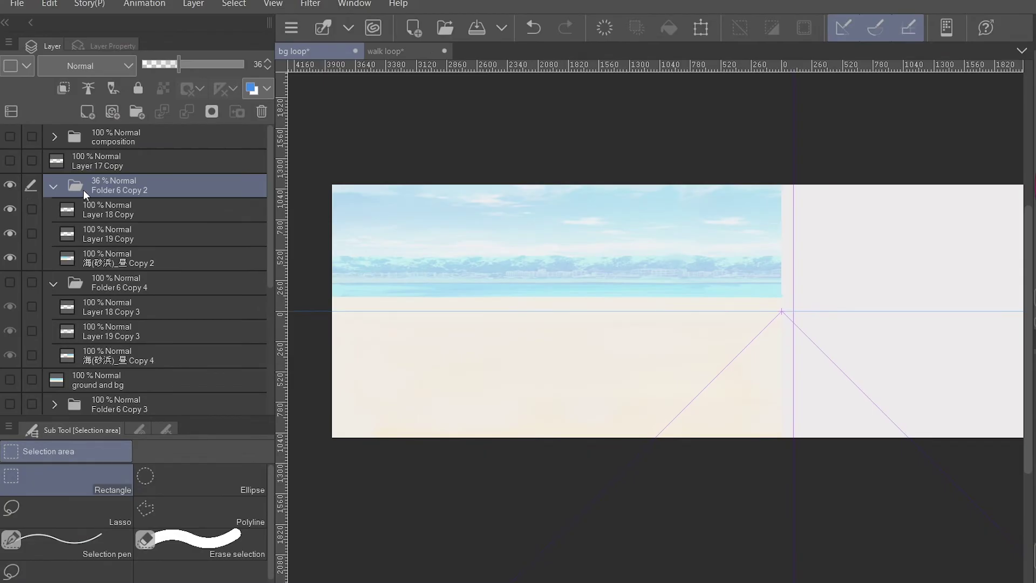
Raise Folder 6 Copy 2 to 100% opacity, collapse it, and show the sky and sea strip
{"action": "left_click_drag", "start_coordinate": [182, 63], "coordinate": [244, 63]}
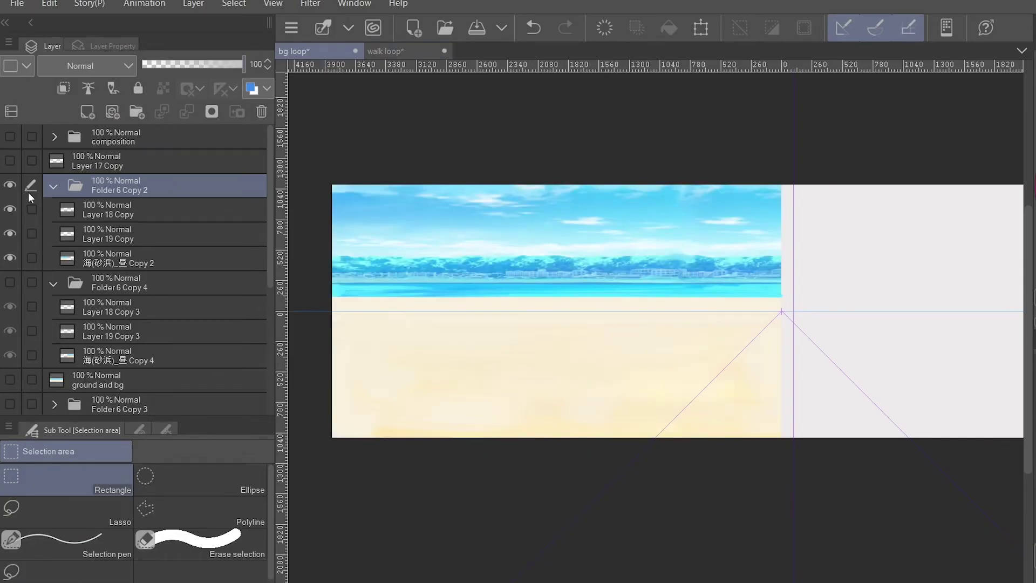
{"action": "left_click", "coordinate": [53, 187]}
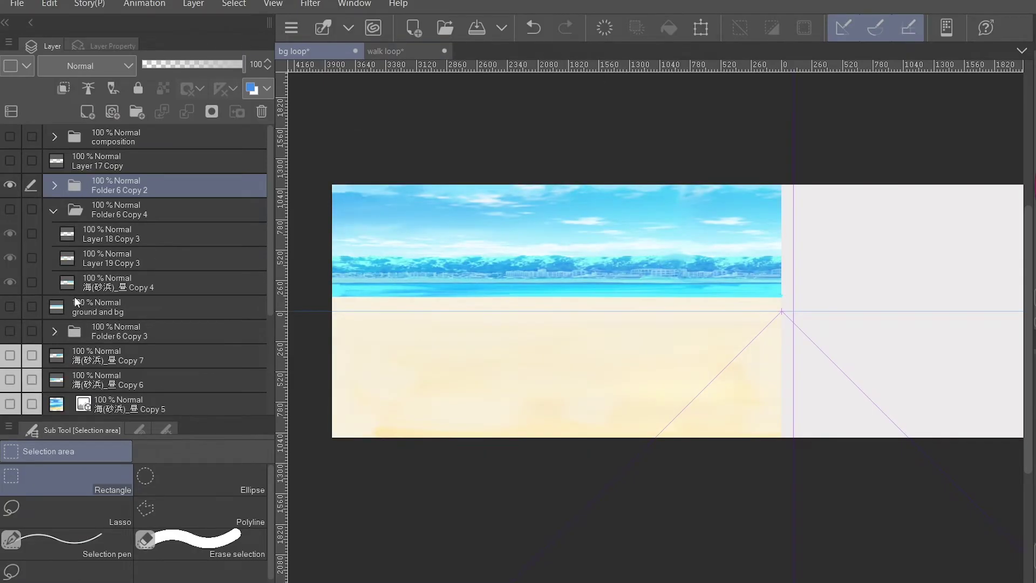
{"action": "left_click", "coordinate": [15, 212]}
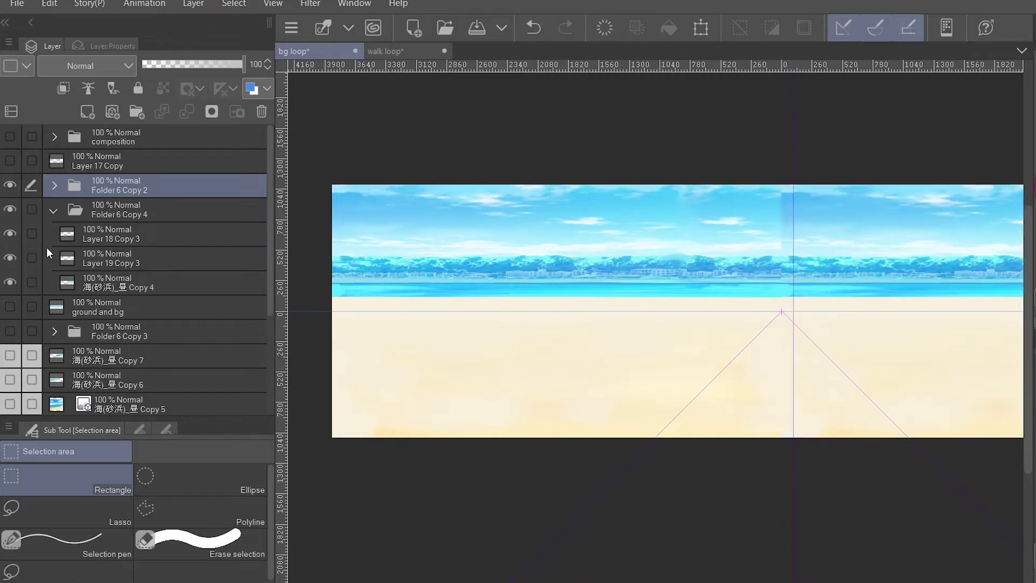
Hide the Perspective ruler 1 guide lines
{"action": "scroll", "coordinate": [894, 337], "scroll_direction": "right", "scroll_amount": 3}
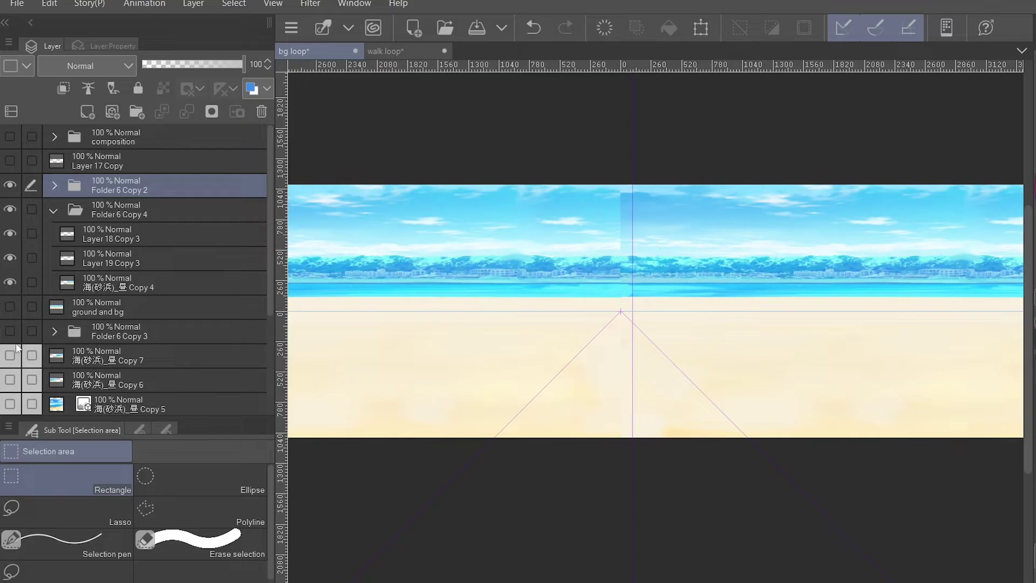
{"action": "scroll", "coordinate": [27, 333], "scroll_direction": "down", "scroll_amount": 3}
{"action": "left_click", "coordinate": [9, 378]}
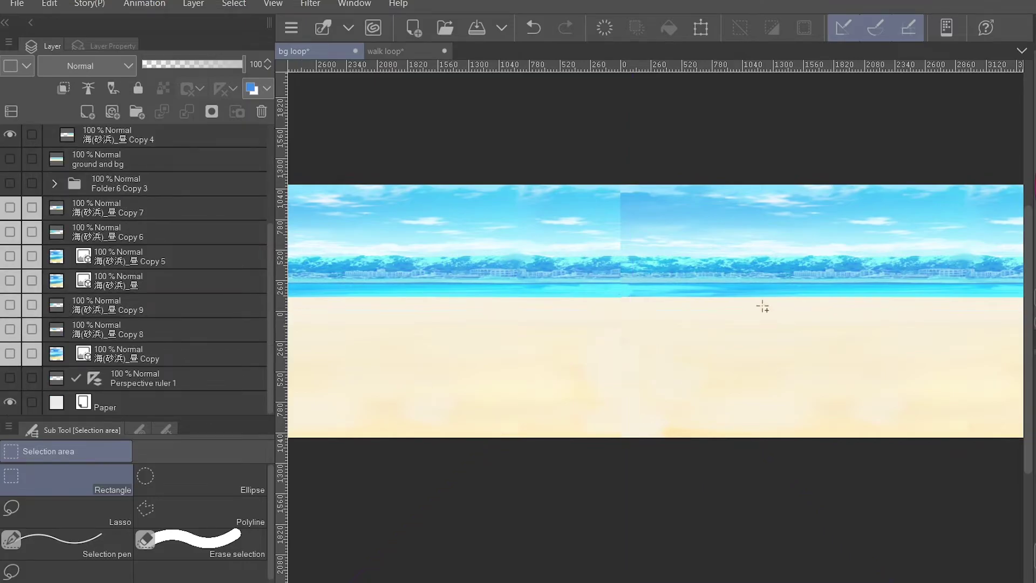
{"action": "scroll", "coordinate": [644, 220], "scroll_direction": "down", "scroll_amount": 2}
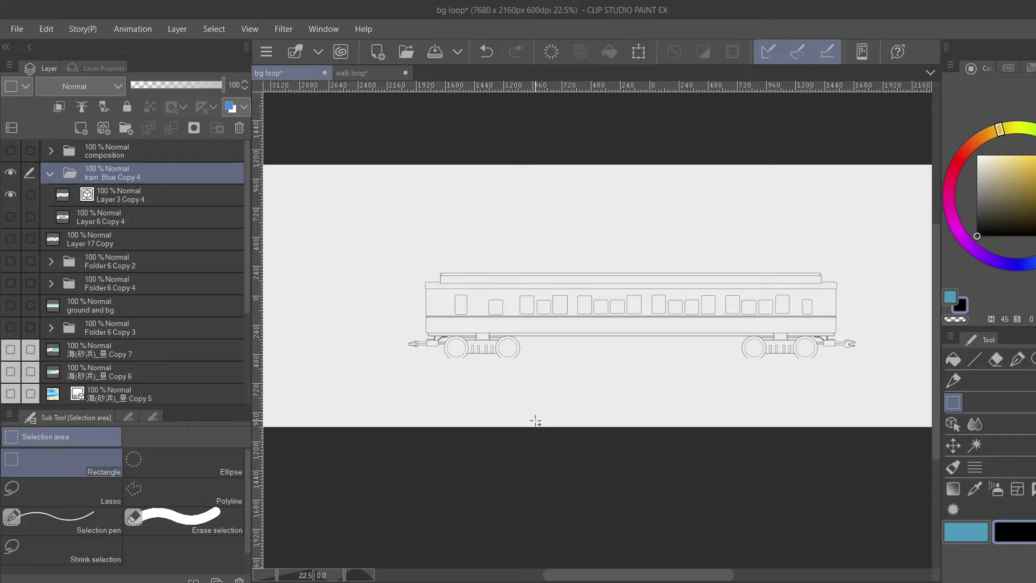
Zoom and pan across the bg loop canvas to inspect the train carriage line art
{"action": "scroll", "coordinate": [376, 329], "scroll_direction": "up", "scroll_amount": 6}
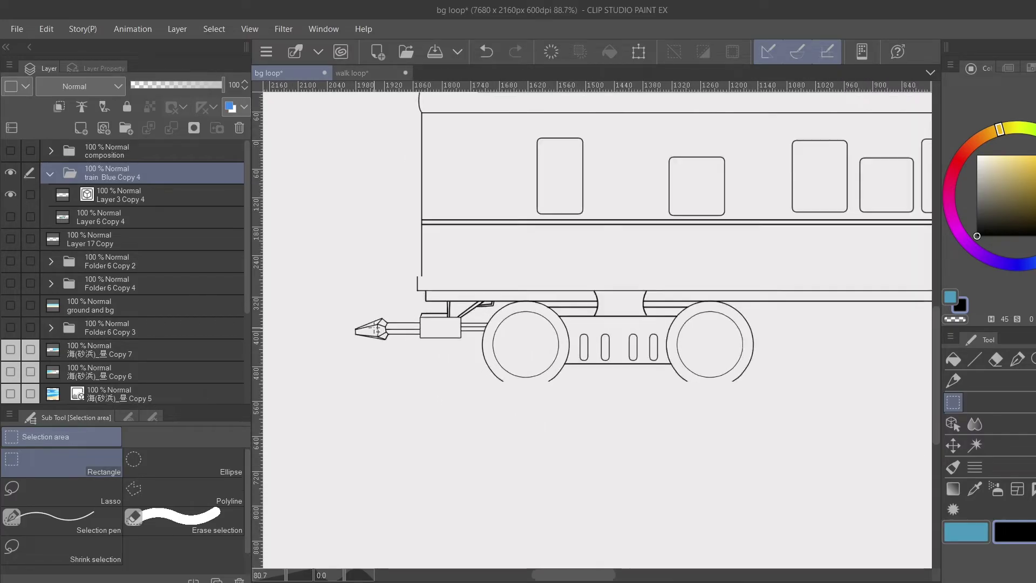
{"action": "scroll", "coordinate": [376, 330], "scroll_direction": "down", "scroll_amount": 3}
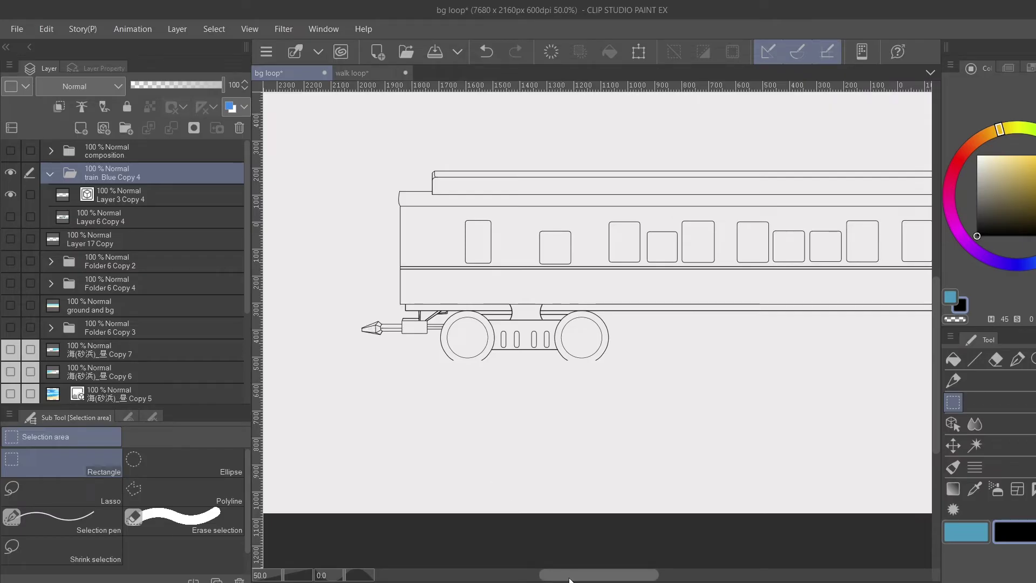
{"action": "left_click_drag", "start_coordinate": [569, 578], "coordinate": [704, 556]}
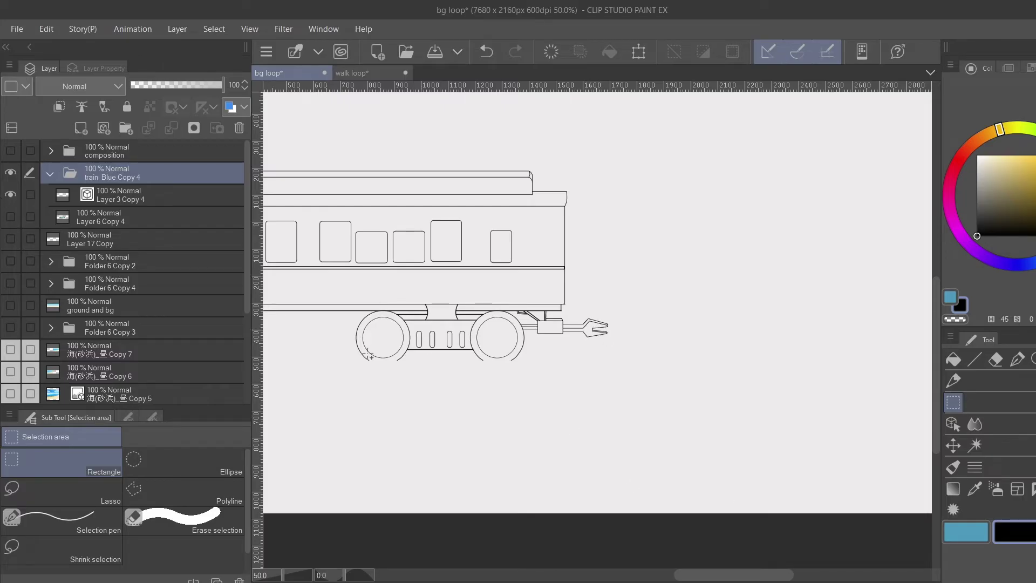
{"action": "left_click_drag", "start_coordinate": [742, 575], "coordinate": [673, 570]}
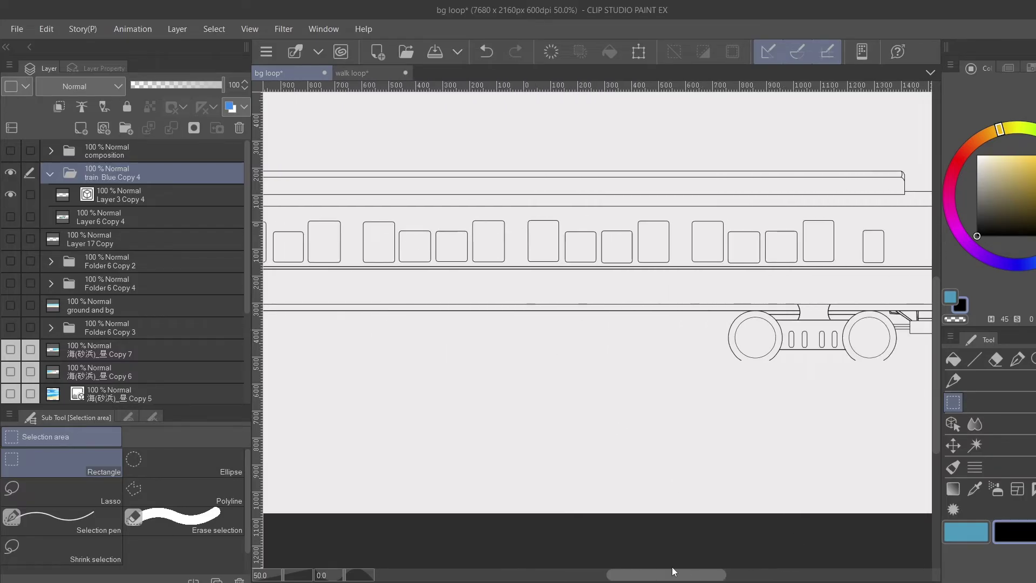
{"action": "scroll", "coordinate": [640, 407], "scroll_direction": "down", "scroll_amount": 4}
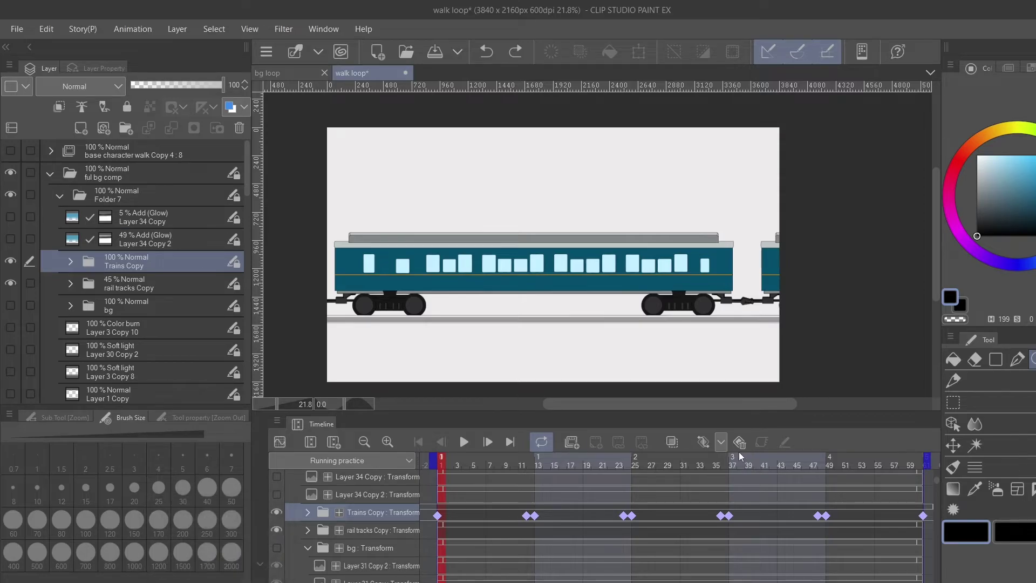
{"action": "left_click", "coordinate": [130, 177]}
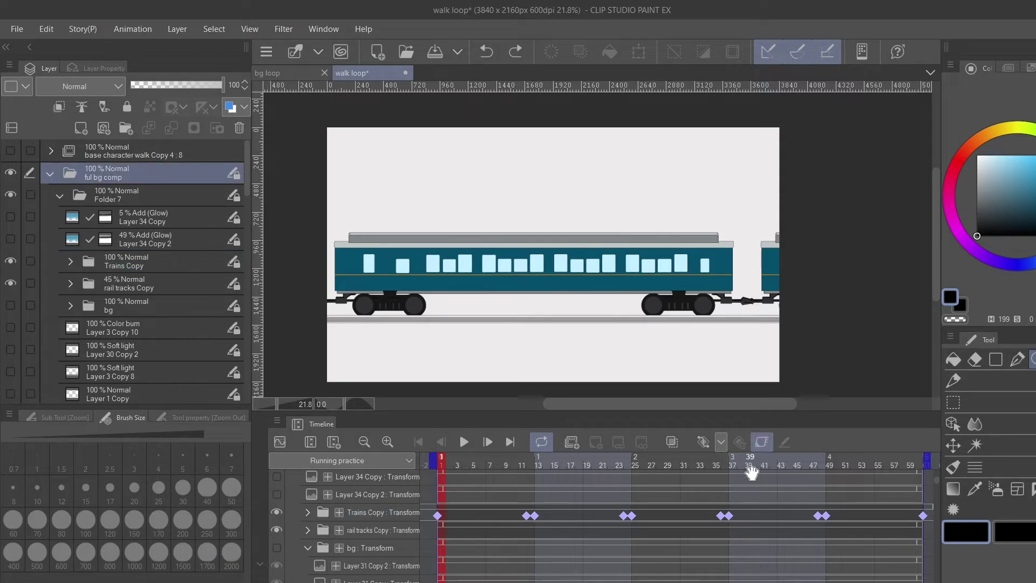
{"action": "left_click", "coordinate": [122, 266]}
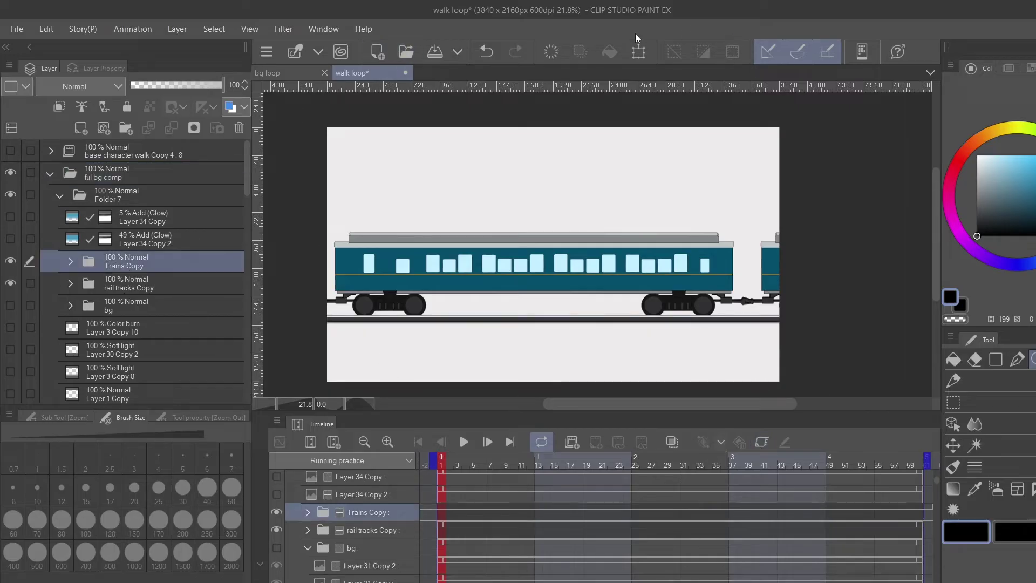
{"action": "left_click", "coordinate": [644, 52]}
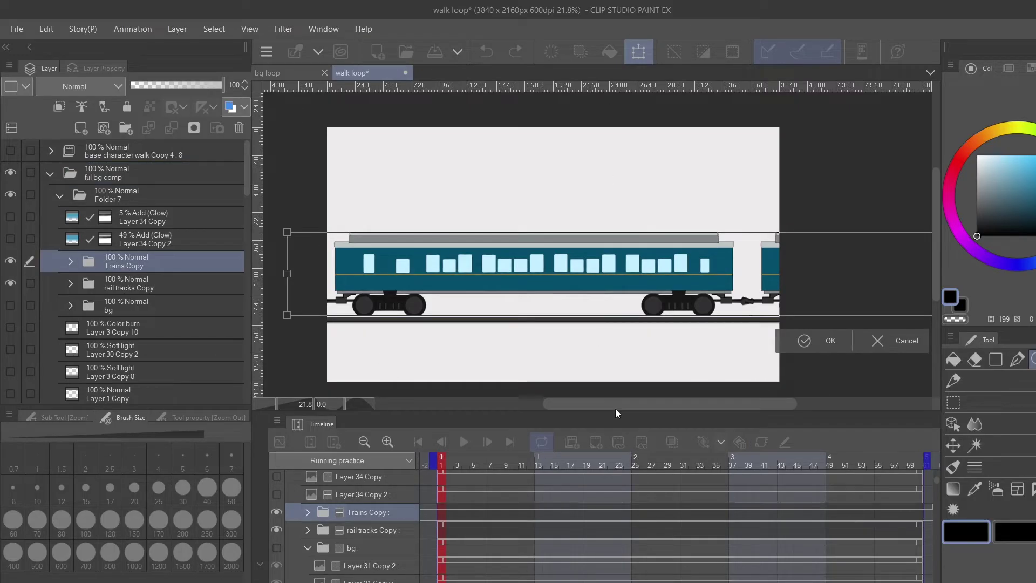
{"action": "left_click_drag", "start_coordinate": [615, 409], "coordinate": [871, 360]}
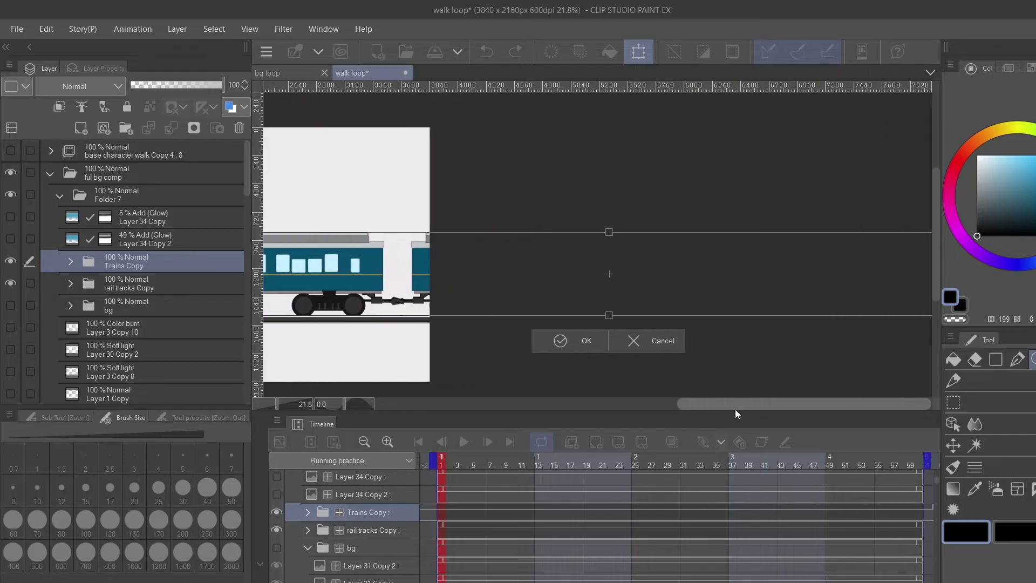
{"action": "left_click_drag", "start_coordinate": [735, 409], "coordinate": [602, 417]}
{"action": "scroll", "coordinate": [668, 330], "scroll_direction": "down", "scroll_amount": 2}
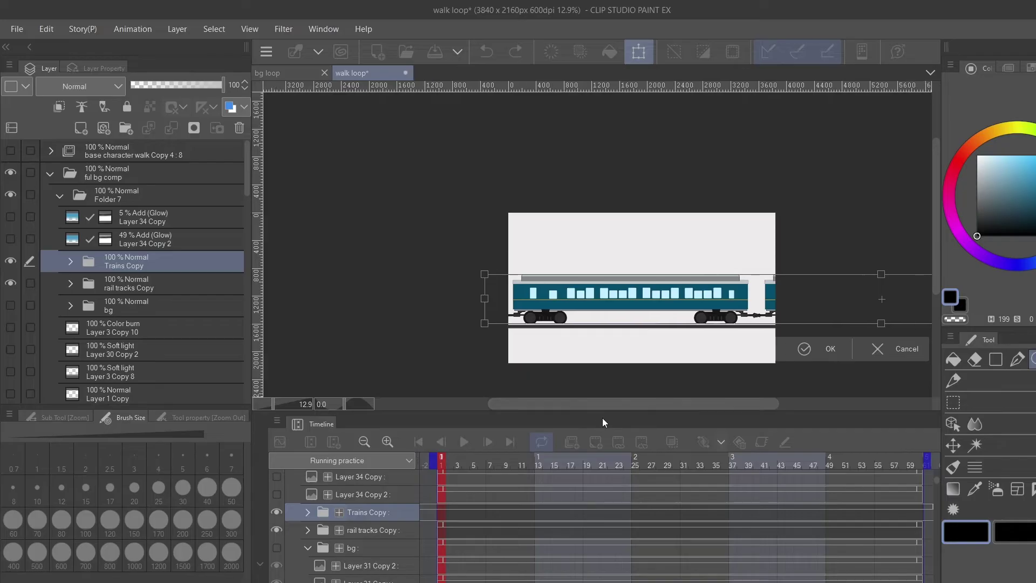
{"action": "left_click", "coordinate": [814, 359]}
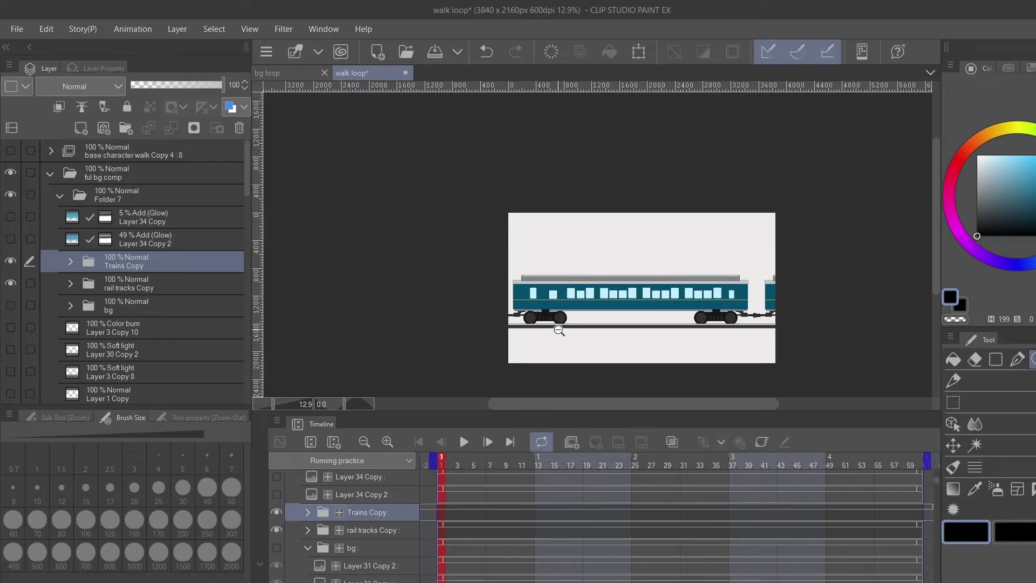
{"action": "left_click", "coordinate": [639, 52]}
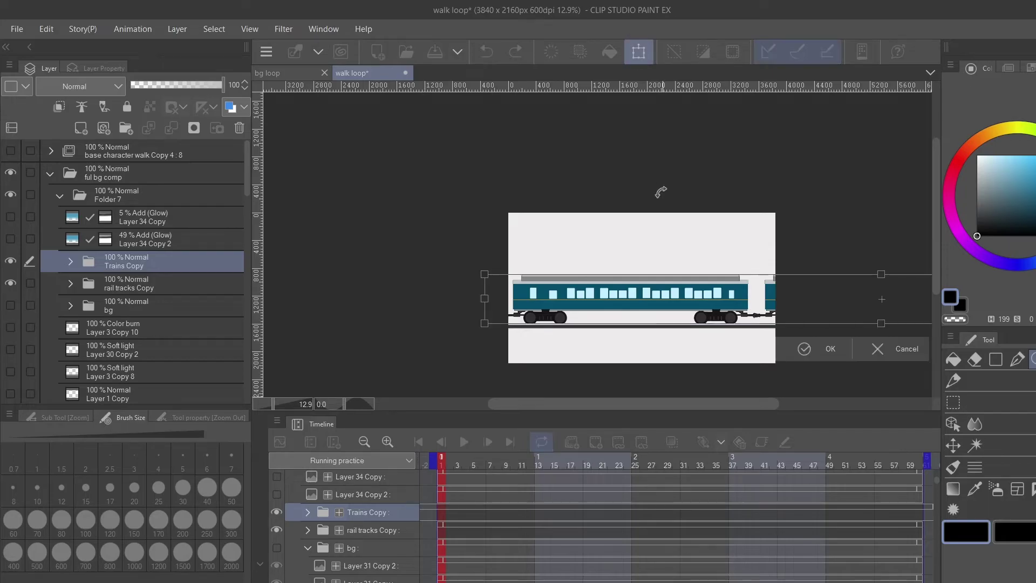
{"action": "scroll", "coordinate": [769, 332], "scroll_direction": "up", "scroll_amount": 2}
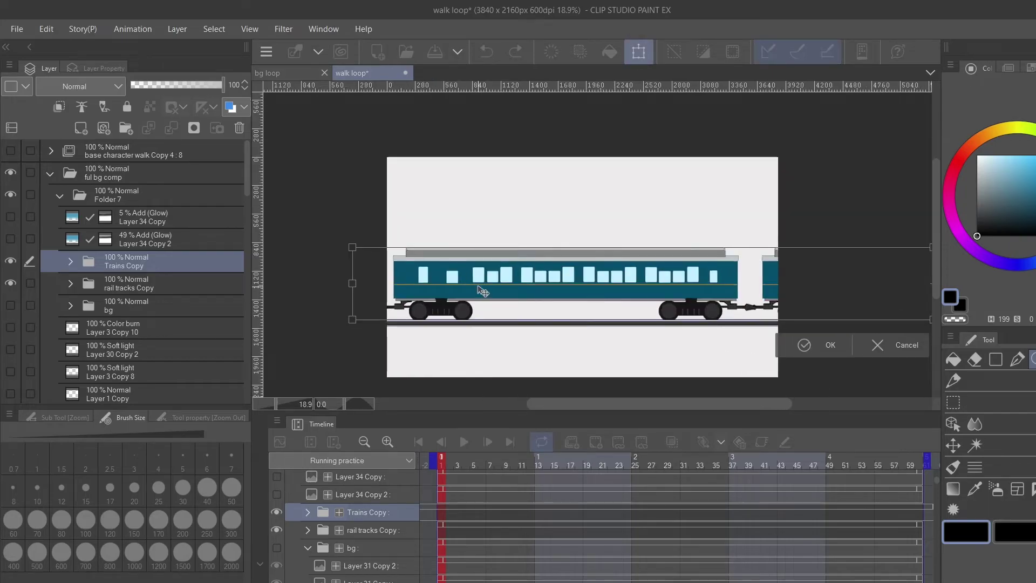
{"action": "left_click_drag", "start_coordinate": [483, 291], "coordinate": [514, 257]}
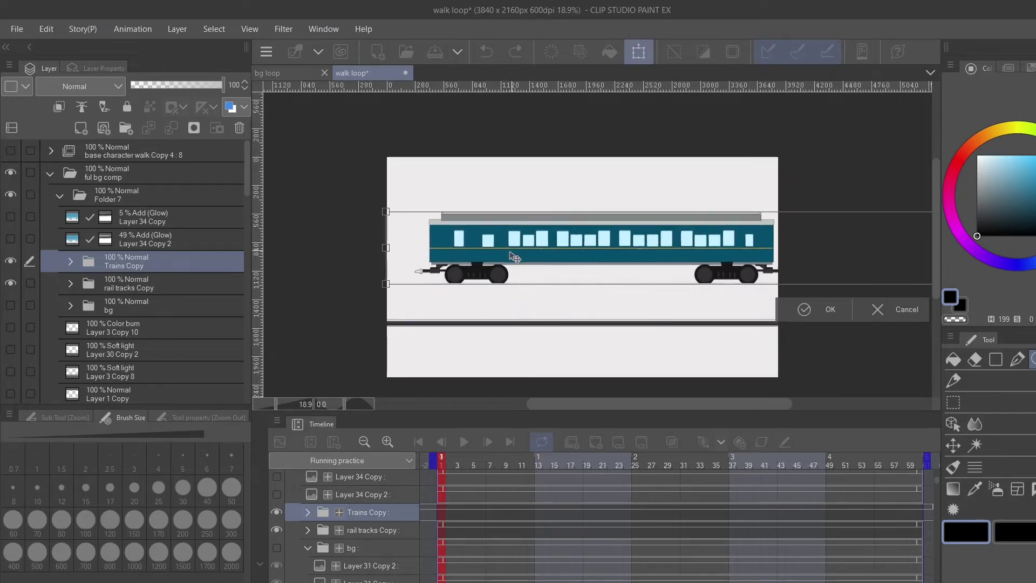
{"action": "scroll", "coordinate": [413, 278], "scroll_direction": "up", "scroll_amount": 4}
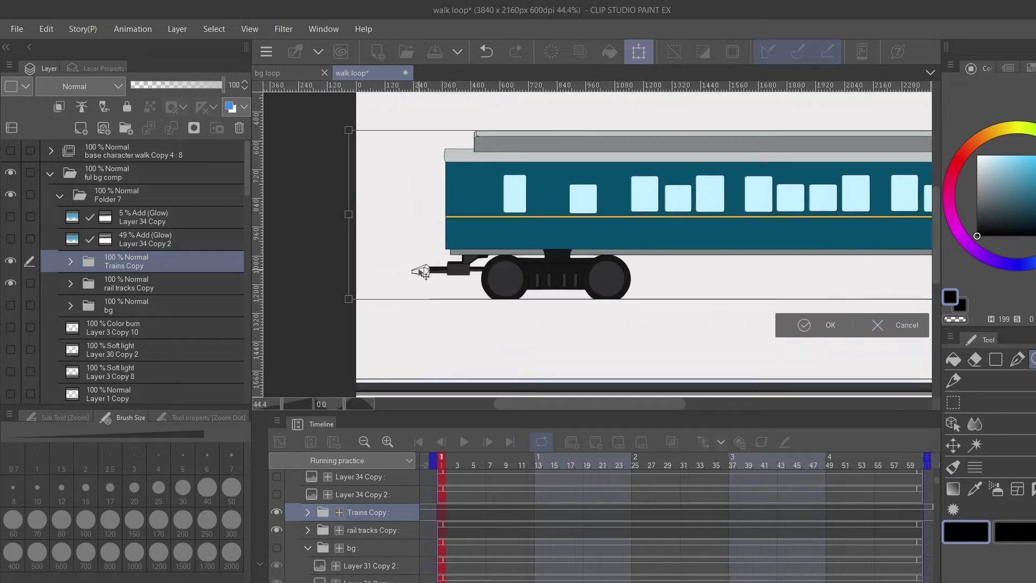
{"action": "scroll", "coordinate": [619, 356], "scroll_direction": "down", "scroll_amount": 2}
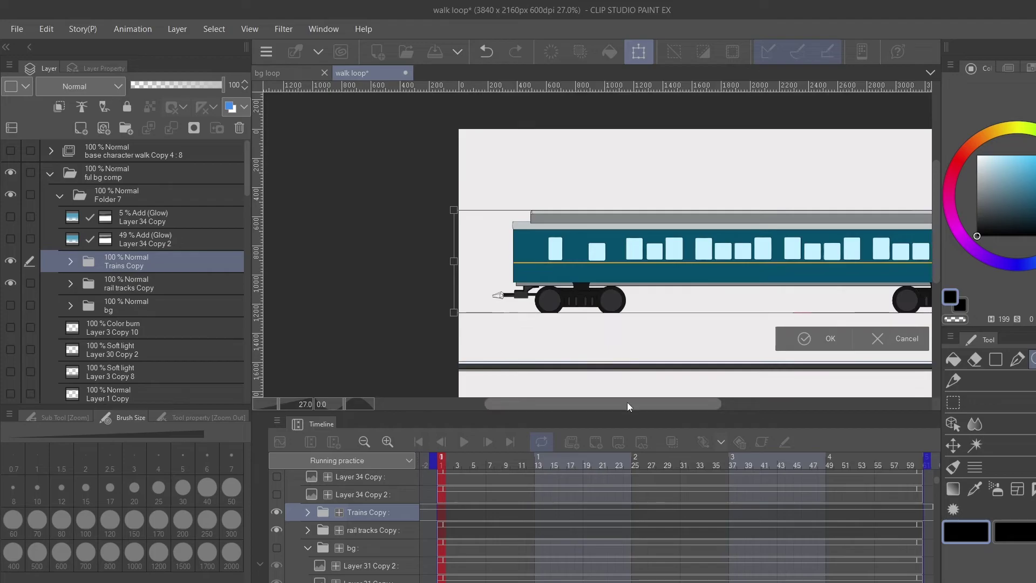
{"action": "left_click_drag", "start_coordinate": [632, 406], "coordinate": [678, 404]}
{"action": "left_click_drag", "start_coordinate": [738, 284], "coordinate": [652, 291]}
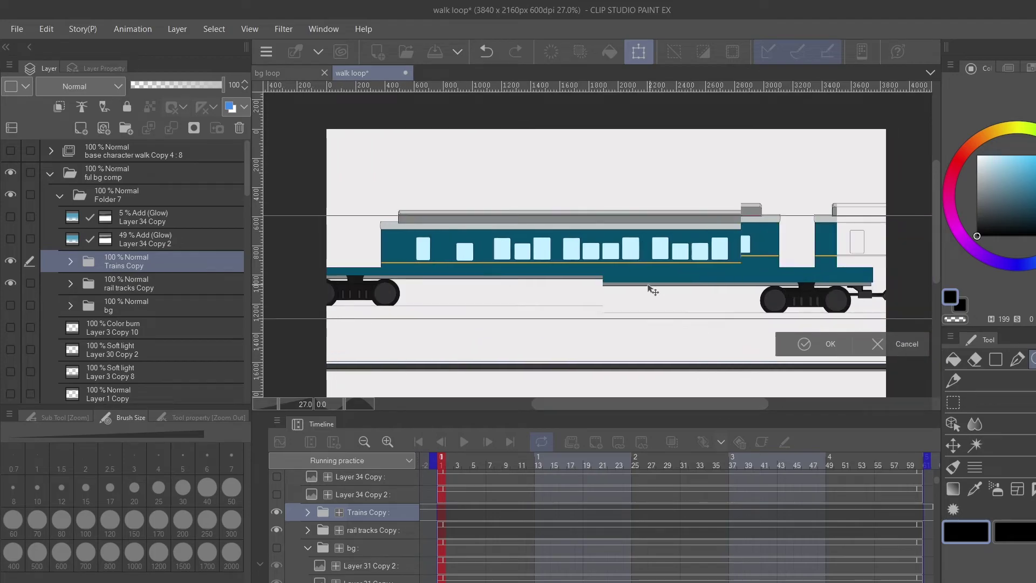
{"action": "scroll", "coordinate": [696, 304], "scroll_direction": "up", "scroll_amount": 4}
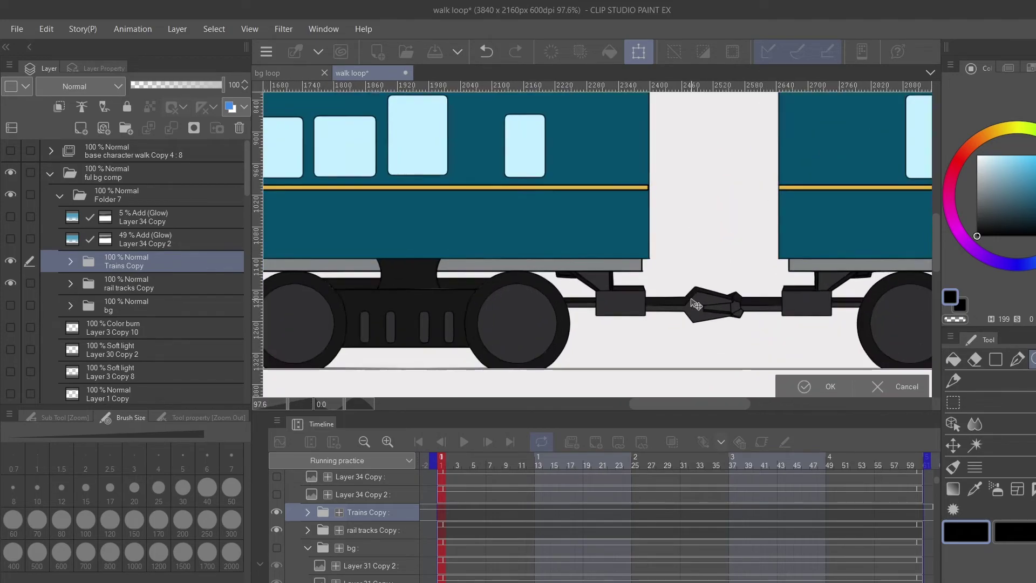
{"action": "scroll", "coordinate": [696, 305], "scroll_direction": "up", "scroll_amount": 2}
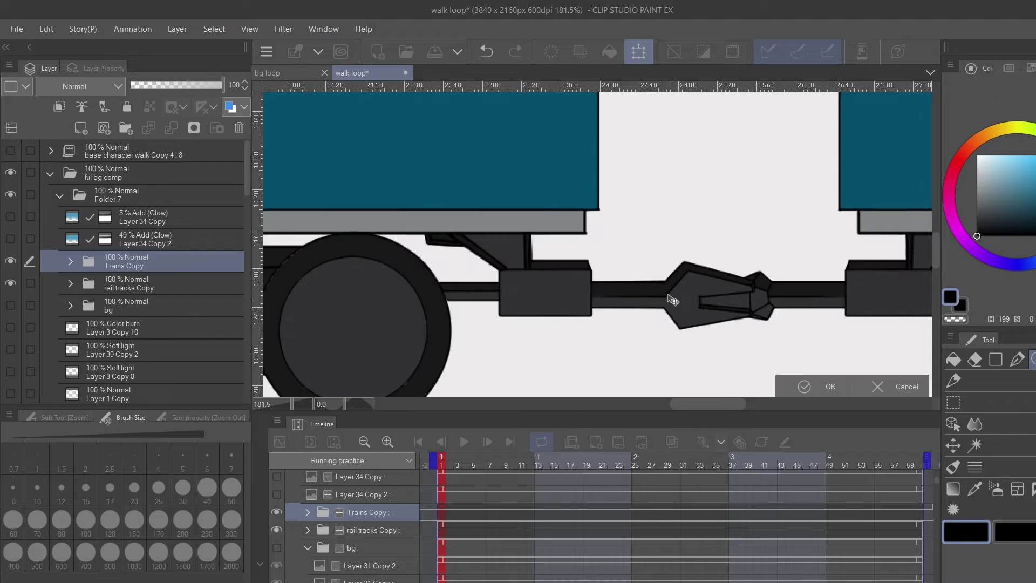
{"action": "scroll", "coordinate": [672, 300], "scroll_direction": "down", "scroll_amount": 6}
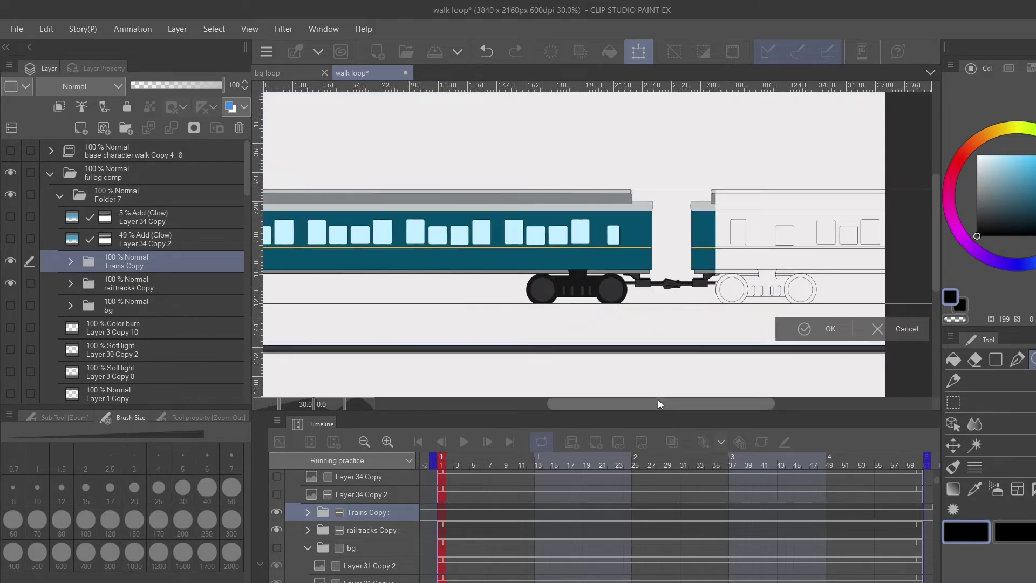
{"action": "left_click_drag", "start_coordinate": [651, 406], "coordinate": [692, 404]}
{"action": "scroll", "coordinate": [660, 323], "scroll_direction": "down", "scroll_amount": 2}
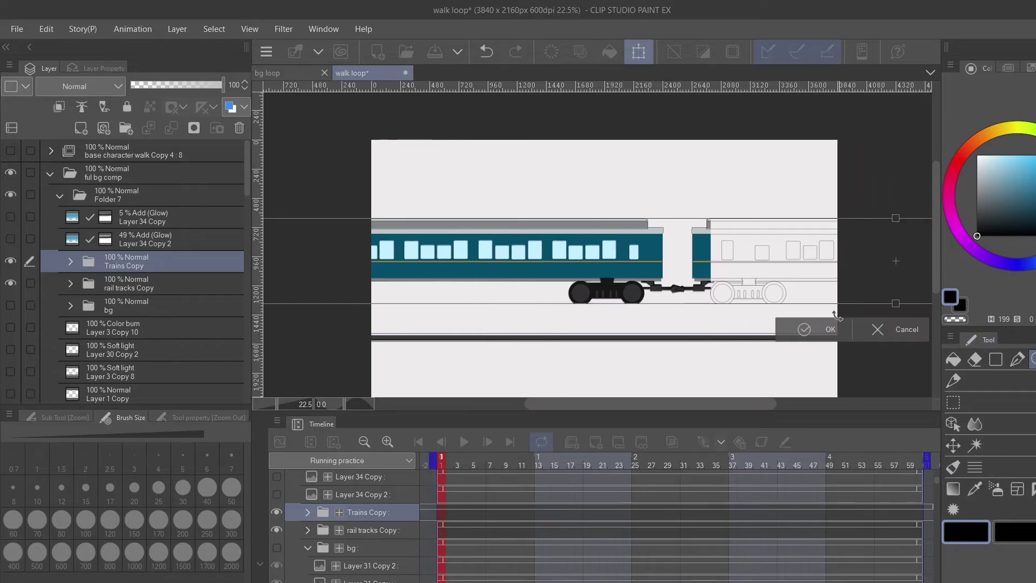
{"action": "left_click", "coordinate": [877, 329]}
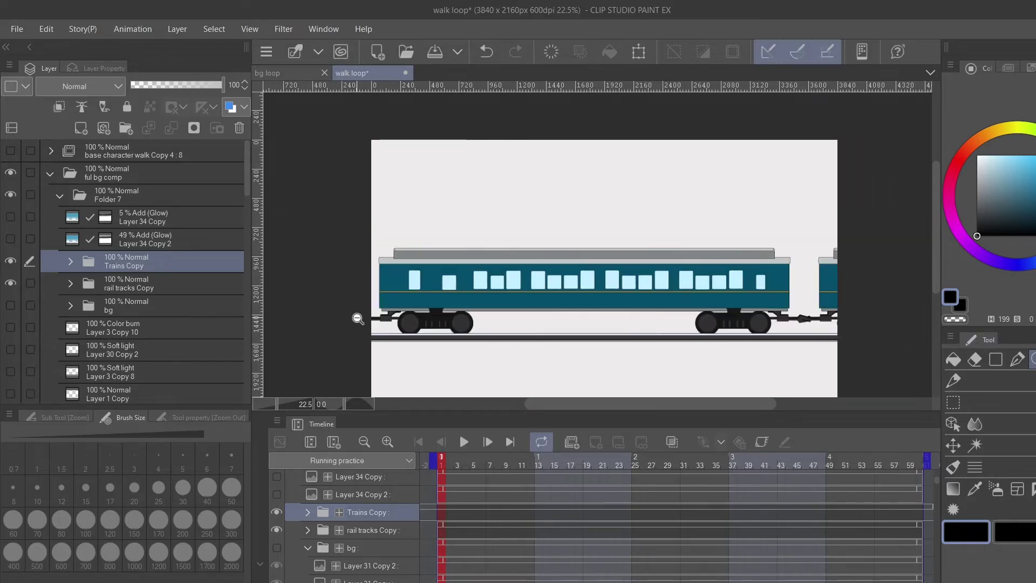
Zoom out around the train, enlarge the timeline panel, and select the ful bg comp folder
{"action": "scroll", "coordinate": [358, 319], "scroll_direction": "up", "scroll_amount": 8}
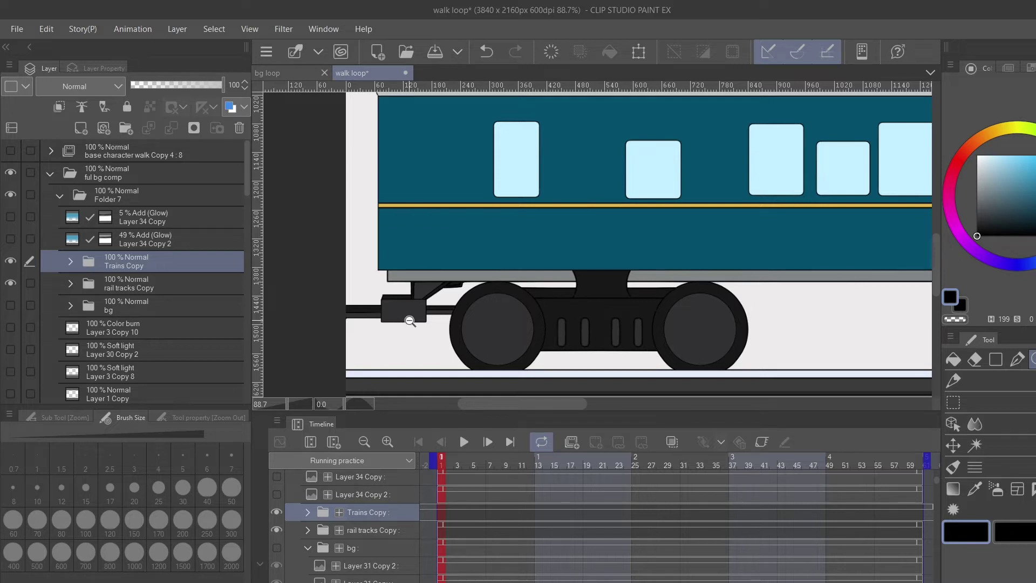
{"action": "left_click", "coordinate": [410, 321]}
{"action": "left_click", "coordinate": [410, 320]}
{"action": "left_click", "coordinate": [410, 321]}
{"action": "left_click", "coordinate": [410, 321]}
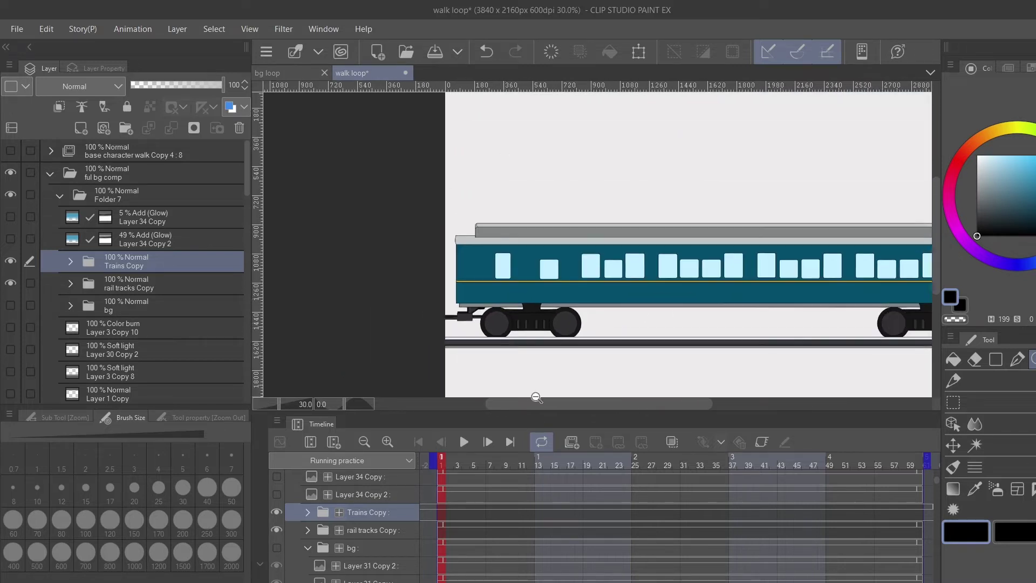
{"action": "left_click_drag", "start_coordinate": [534, 406], "coordinate": [588, 391]}
{"action": "left_click", "coordinate": [480, 270]}
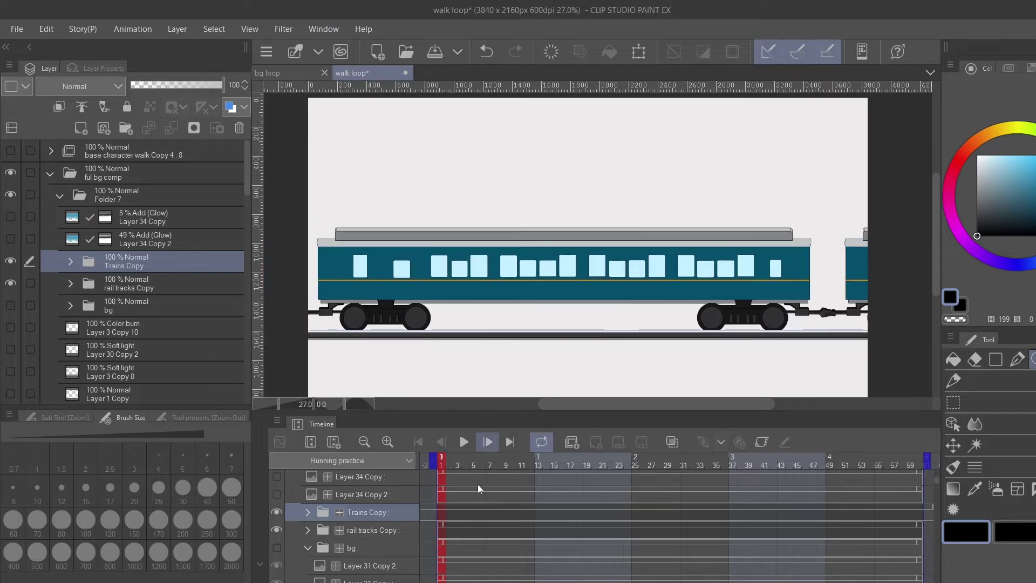
{"action": "left_click_drag", "start_coordinate": [458, 411], "coordinate": [458, 391]}
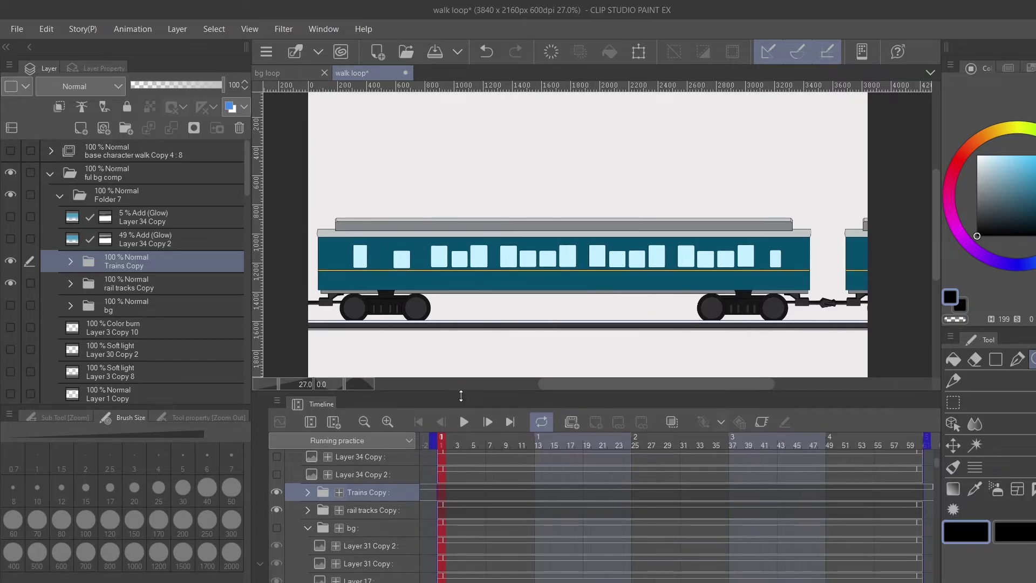
{"action": "left_click", "coordinate": [134, 176]}
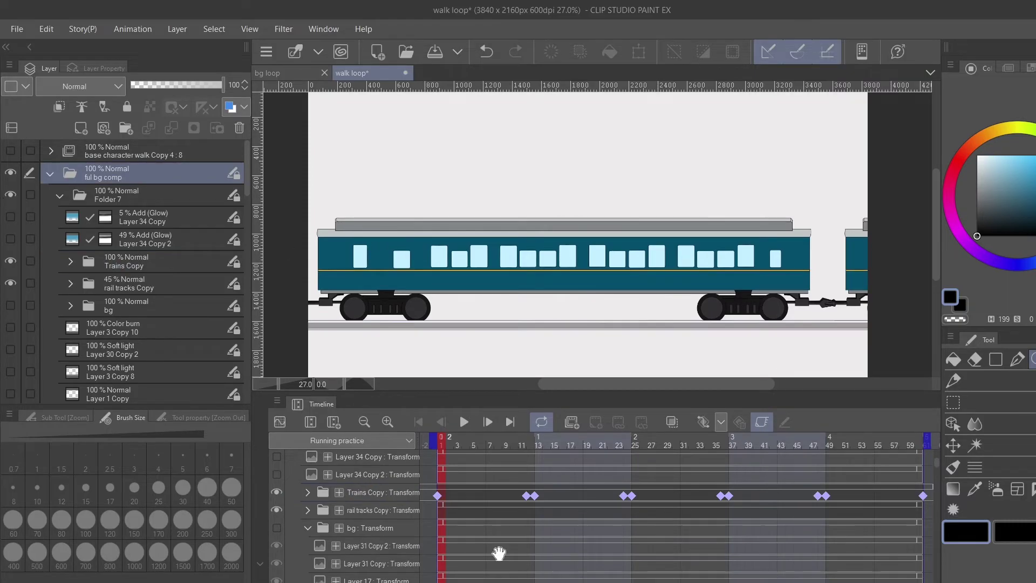
{"action": "left_click", "coordinate": [384, 422]}
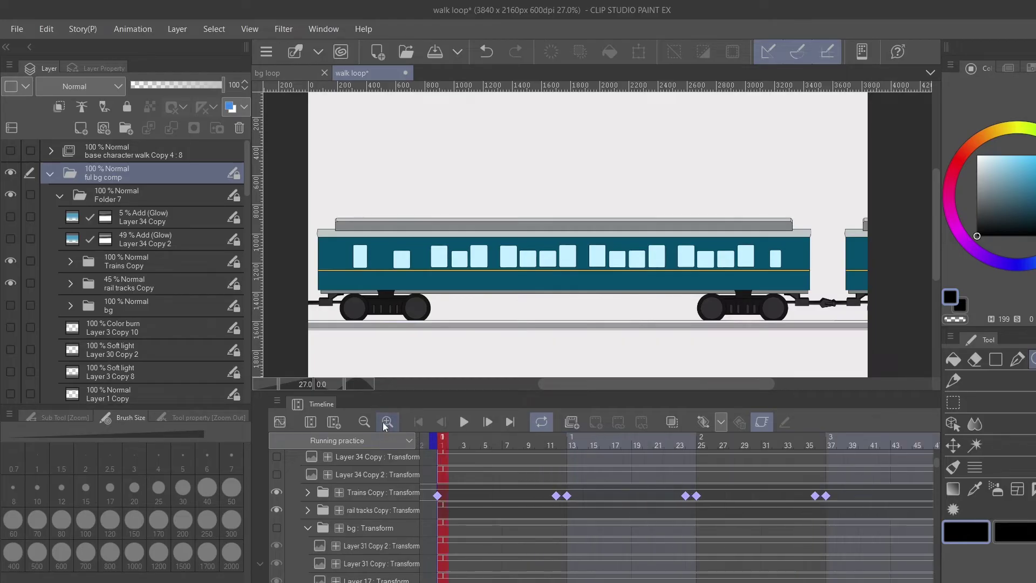
{"action": "left_click", "coordinate": [384, 421]}
{"action": "left_click", "coordinate": [384, 421]}
{"action": "left_click", "coordinate": [384, 422]}
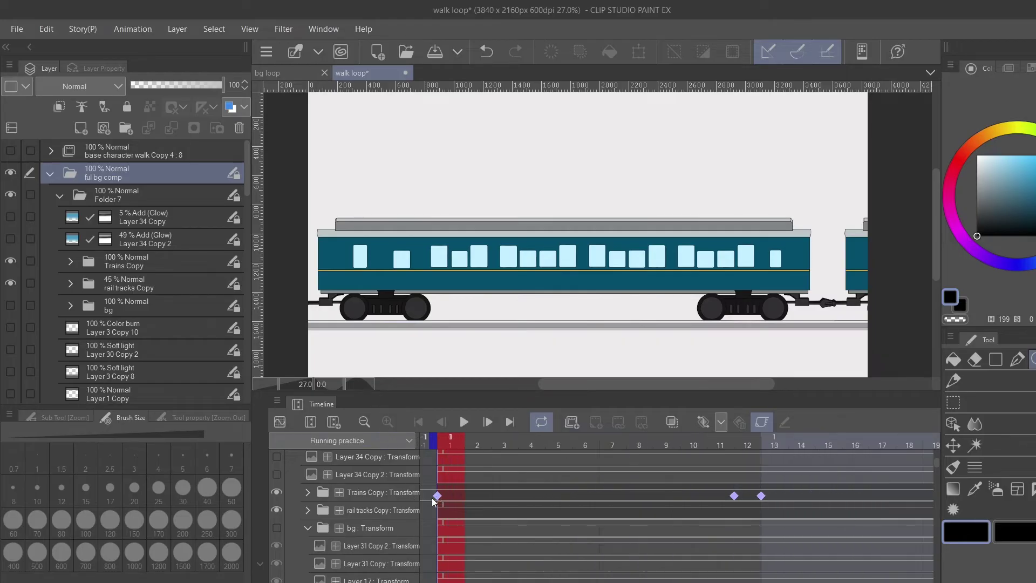
{"action": "left_click", "coordinate": [387, 495]}
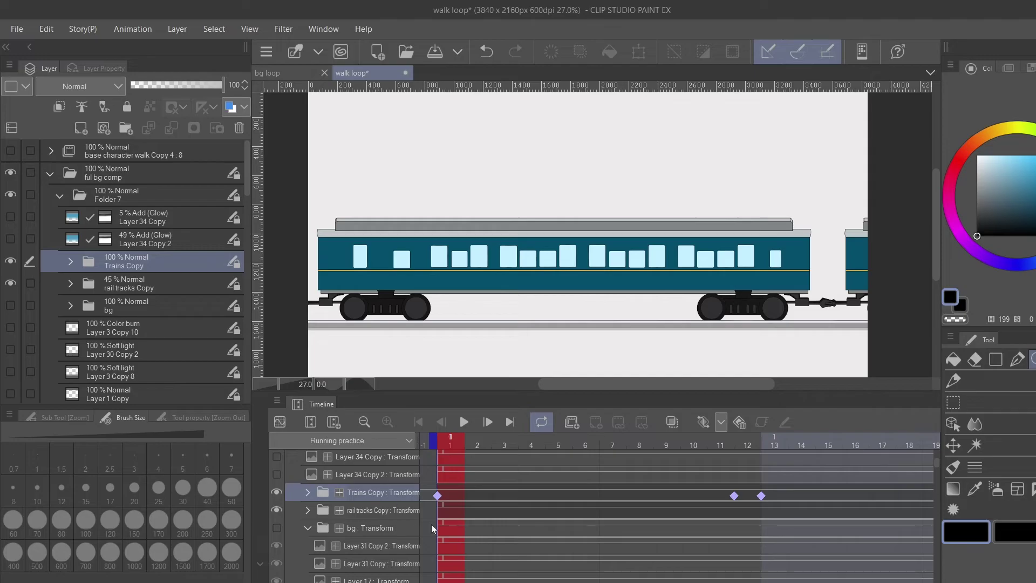
{"action": "left_click", "coordinate": [437, 495]}
{"action": "left_click_drag", "start_coordinate": [454, 444], "coordinate": [722, 451]}
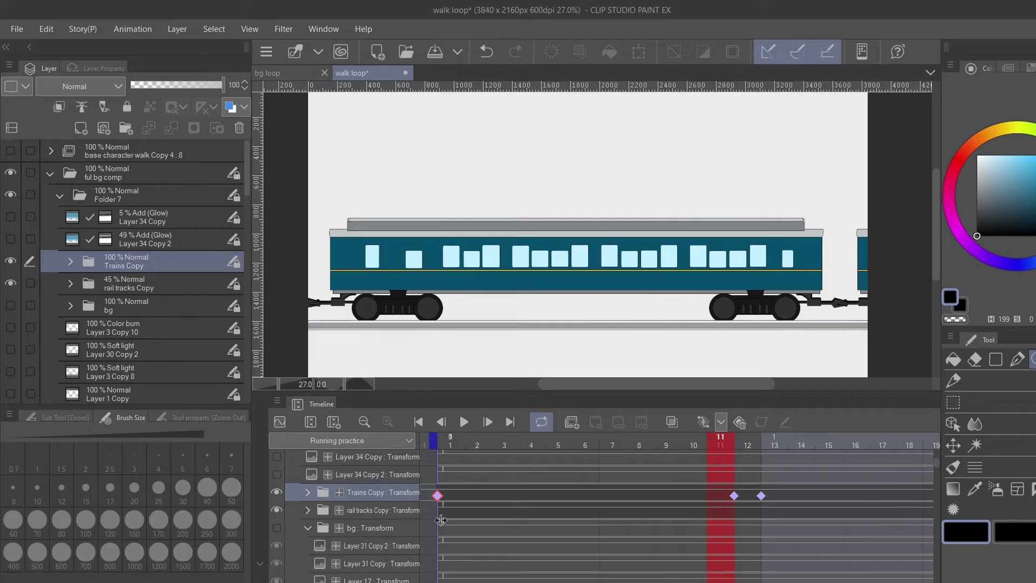
{"action": "left_click", "coordinate": [439, 499]}
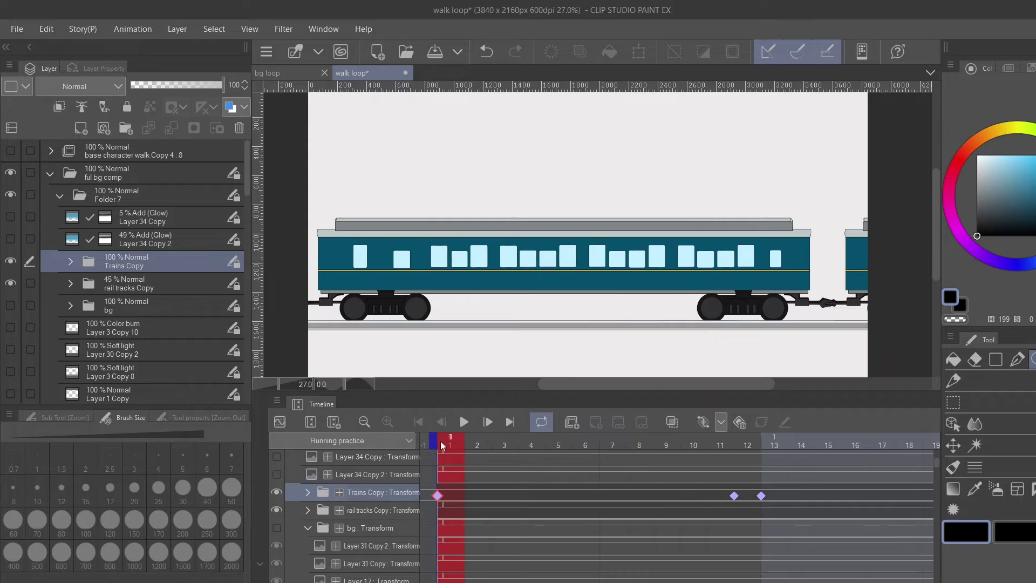
{"action": "key", "text": "Right"}
{"action": "left_click_drag", "start_coordinate": [716, 447], "coordinate": [765, 445]}
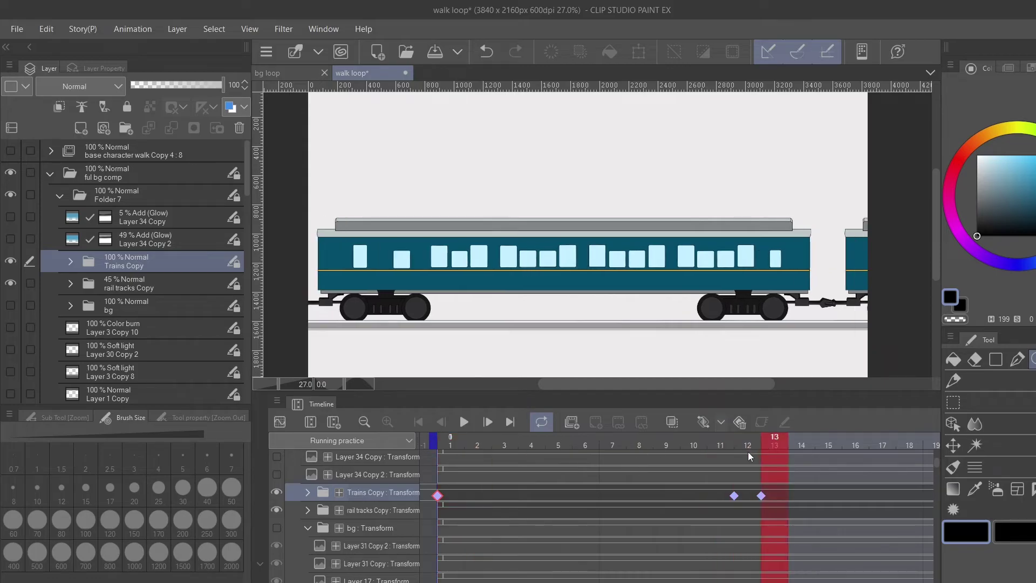
{"action": "left_click", "coordinate": [735, 469]}
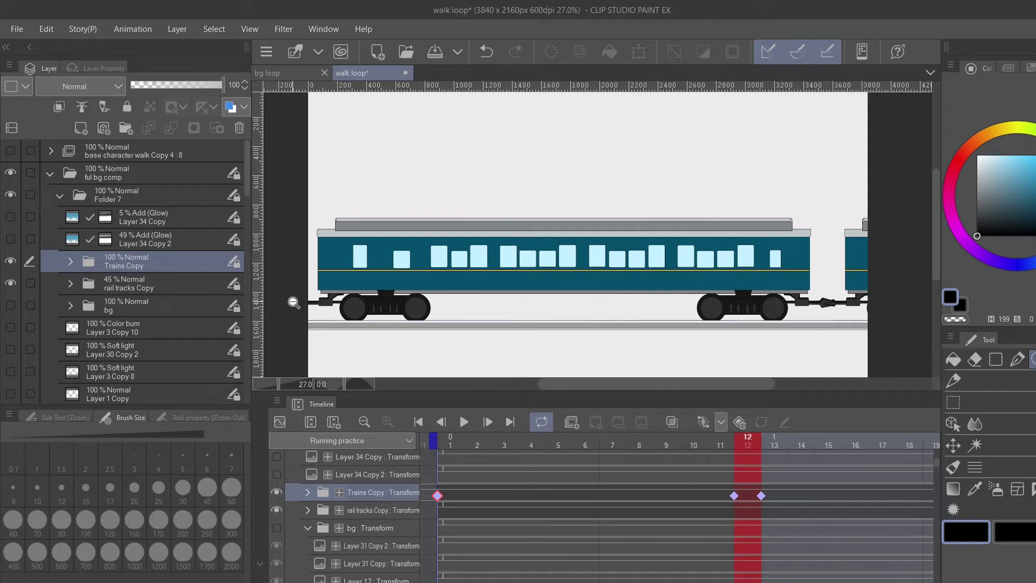
{"action": "left_click", "coordinate": [717, 450]}
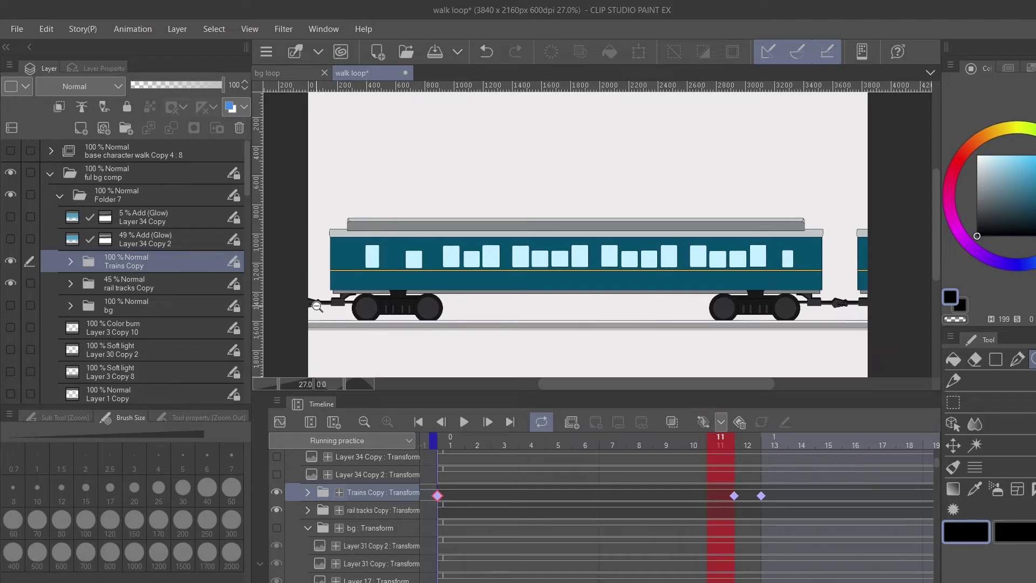
{"action": "left_click", "coordinate": [776, 439]}
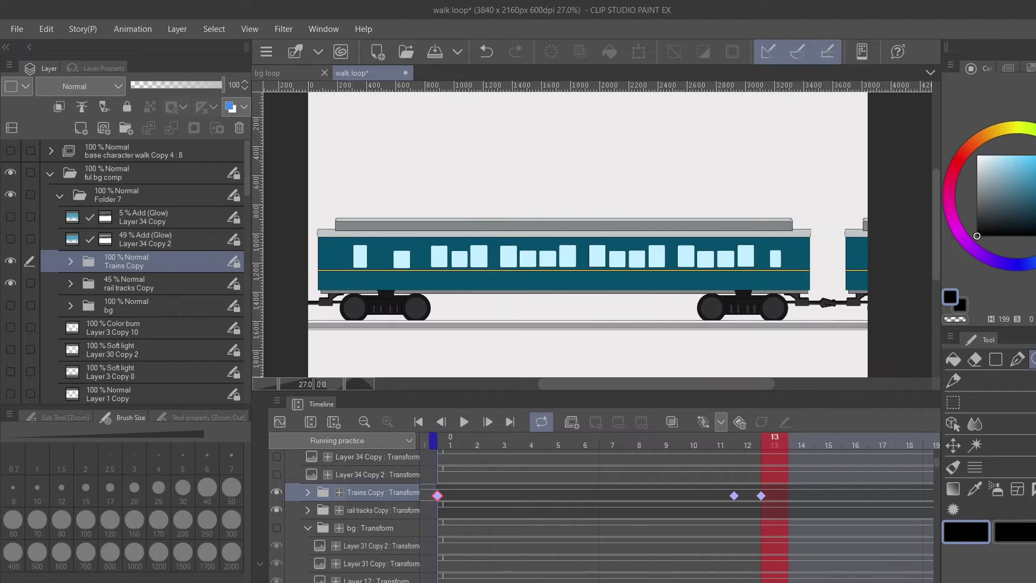
Zoom the Timeline out to see more frames of the animation
{"action": "scroll", "coordinate": [504, 541], "scroll_direction": "down", "scroll_amount": 1}
{"action": "left_click", "coordinate": [363, 422]}
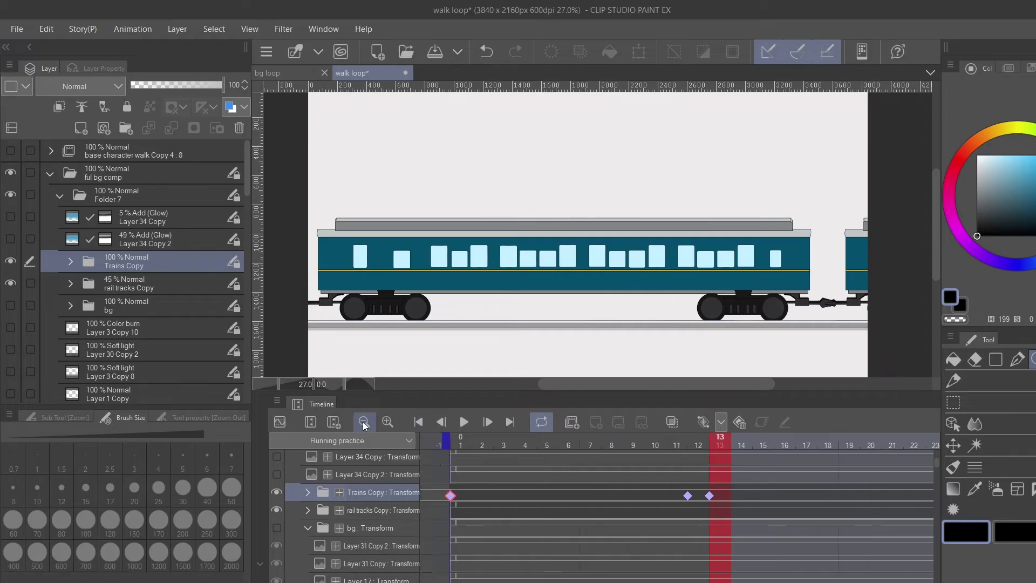
{"action": "left_click", "coordinate": [362, 422]}
{"action": "scroll", "coordinate": [574, 571], "scroll_direction": "right", "scroll_amount": 3}
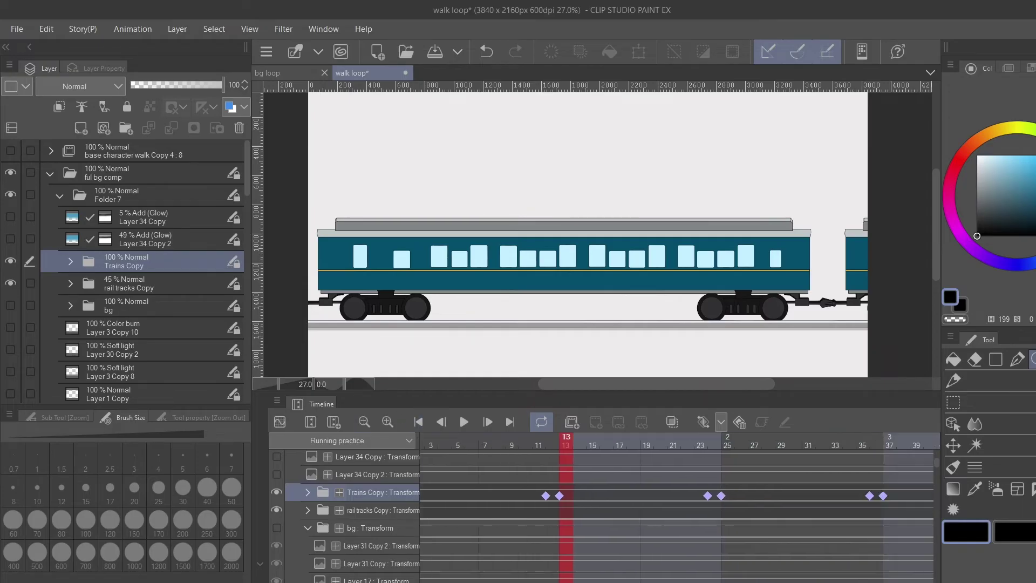
{"action": "scroll", "coordinate": [573, 571], "scroll_direction": "right", "scroll_amount": 4}
{"action": "scroll", "coordinate": [573, 571], "scroll_direction": "left", "scroll_amount": 3}
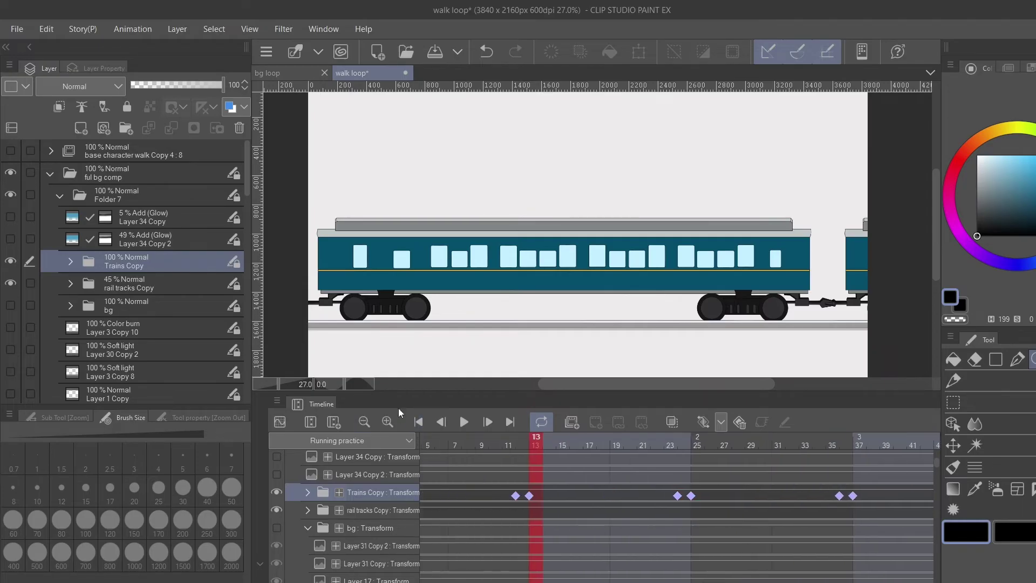
{"action": "left_click", "coordinate": [369, 422]}
{"action": "scroll", "coordinate": [556, 544], "scroll_direction": "left", "scroll_amount": 2}
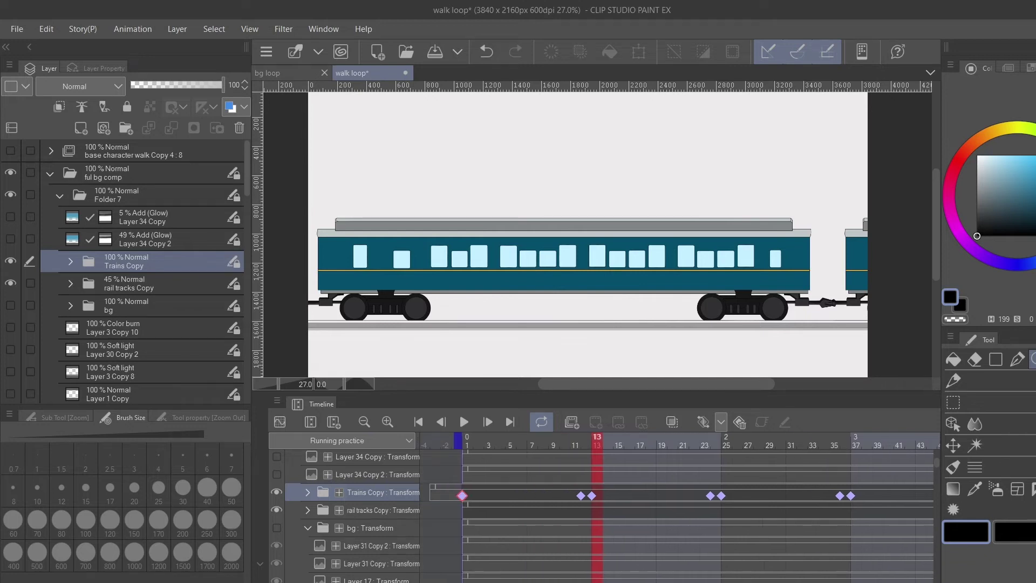
{"action": "scroll", "coordinate": [539, 577], "scroll_direction": "right", "scroll_amount": 3}
{"action": "scroll", "coordinate": [538, 580], "scroll_direction": "left", "scroll_amount": 3}
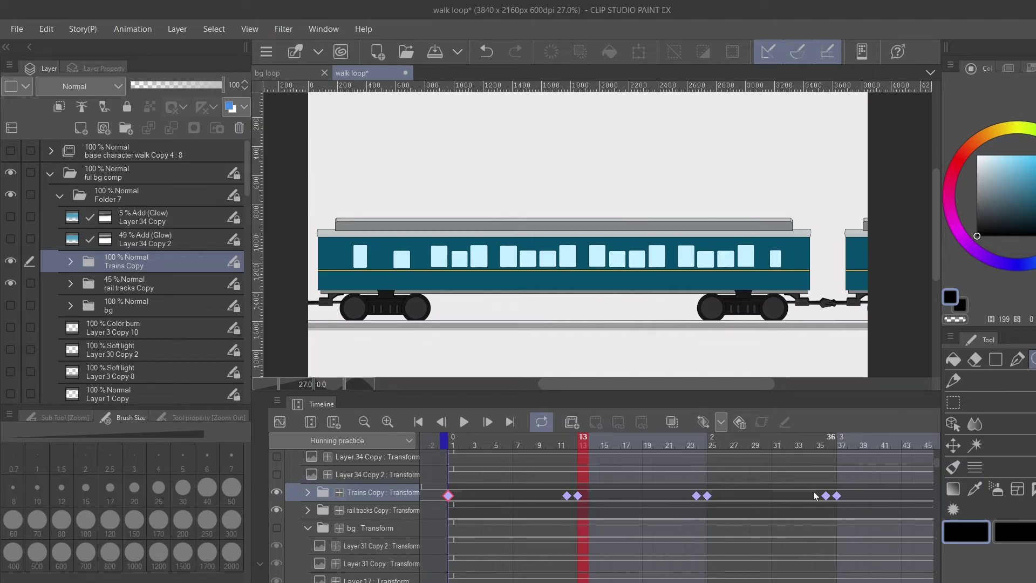
Zoom the canvas out, preview the train loop playback, then return to frame 1
{"action": "left_click", "coordinate": [561, 302]}
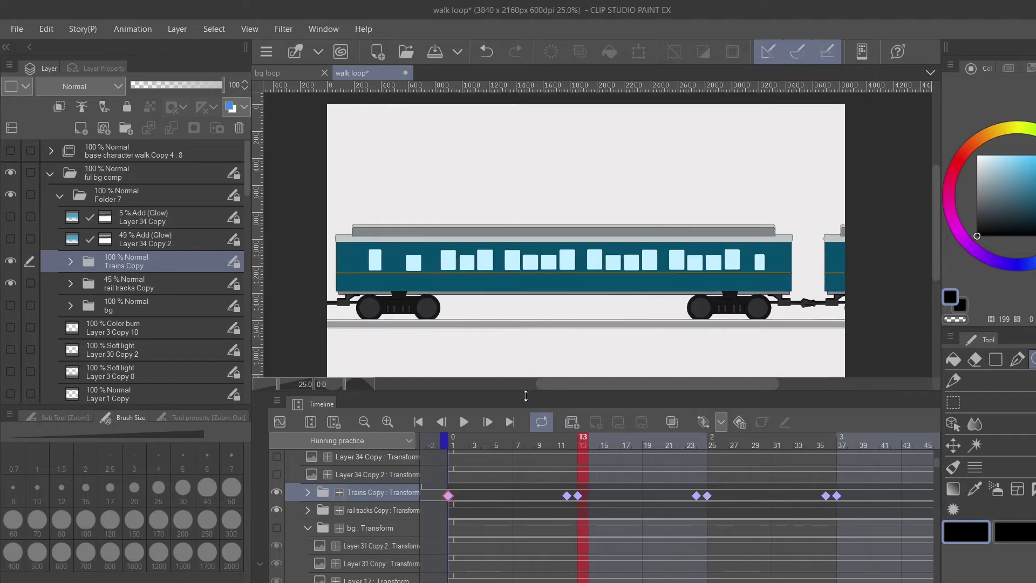
{"action": "left_click", "coordinate": [467, 423]}
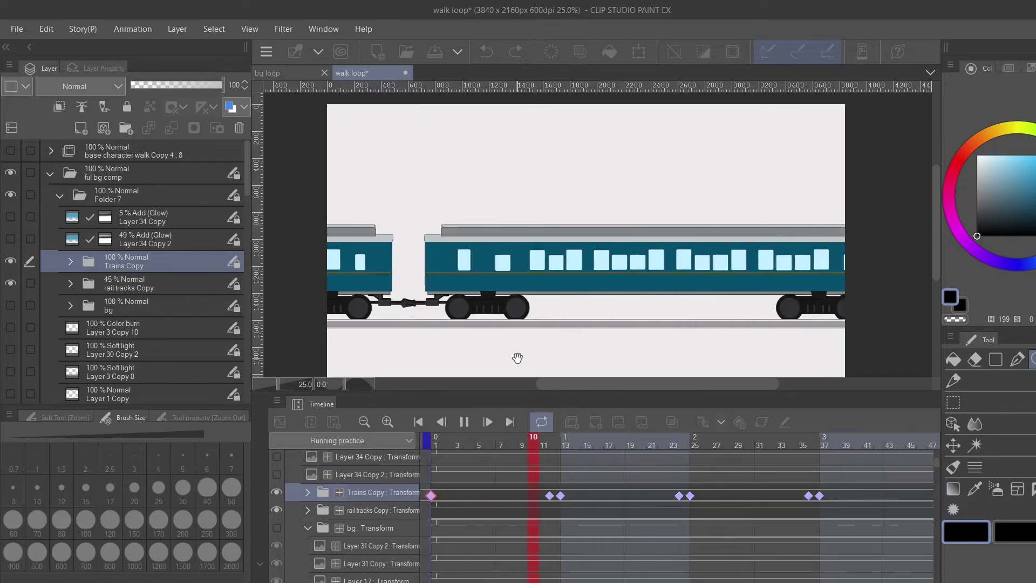
{"action": "left_click", "coordinate": [465, 421]}
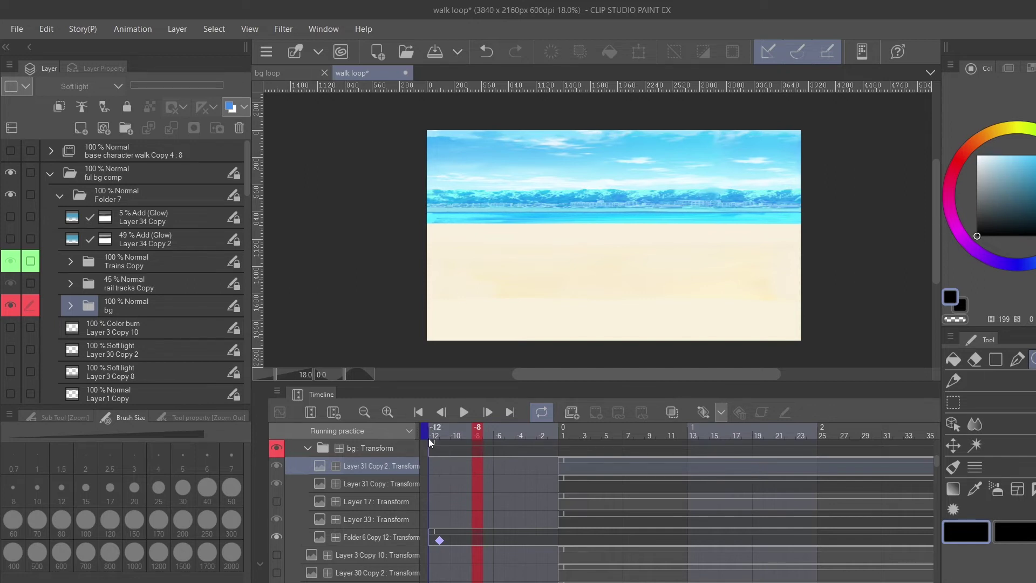
{"action": "left_click", "coordinate": [565, 434]}
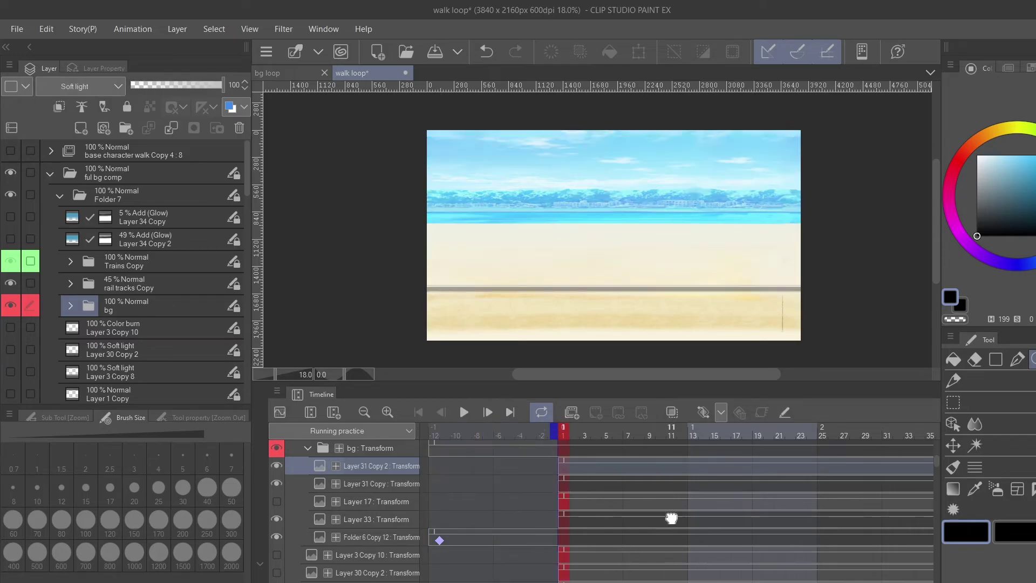
Extend the timeline's playback range start back to frame -12
{"action": "left_click", "coordinate": [670, 519]}
{"action": "left_click", "coordinate": [547, 501]}
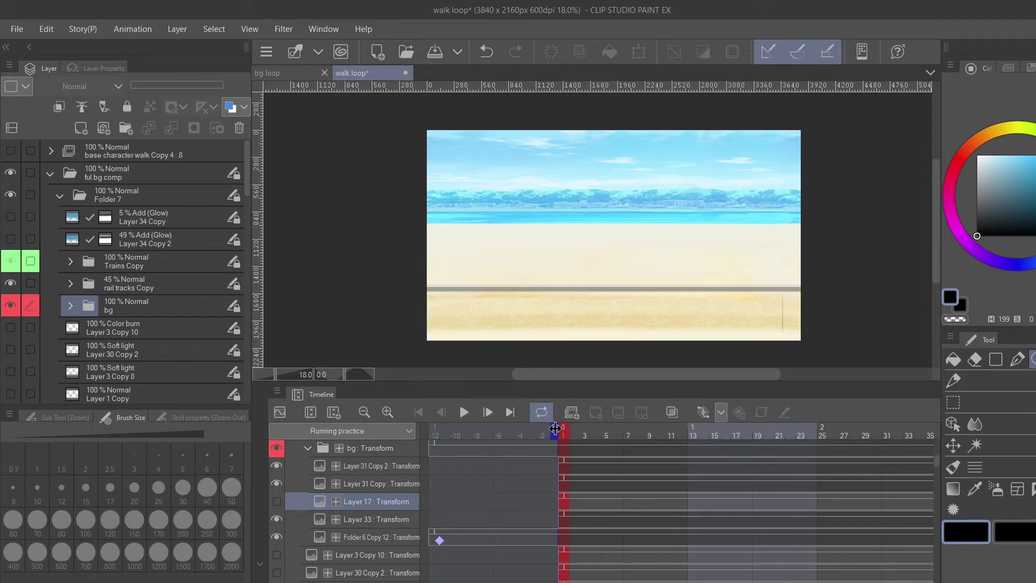
{"action": "left_click_drag", "start_coordinate": [555, 428], "coordinate": [425, 429]}
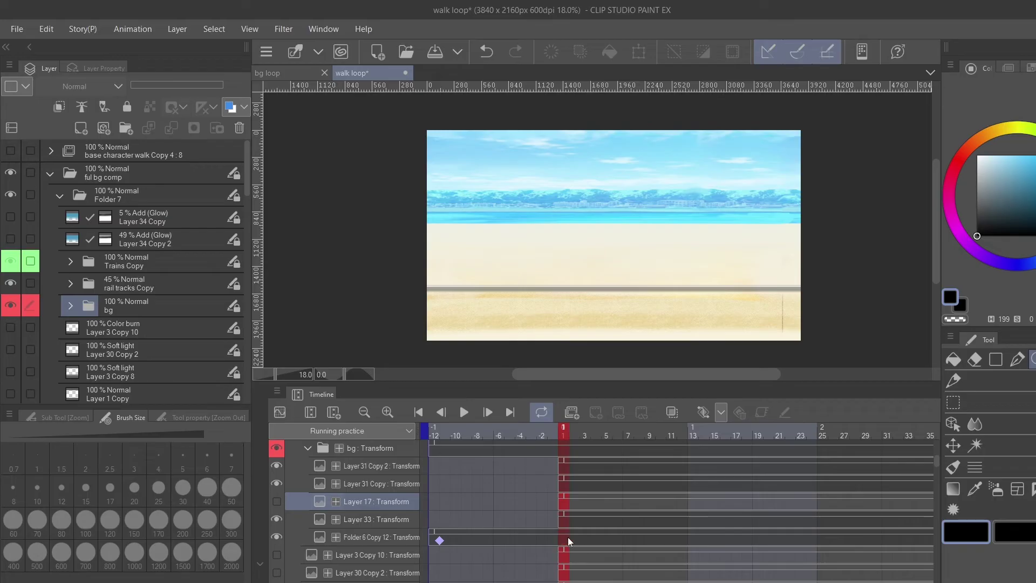
Move the Folder 6 Copy 12 tween keyframes to frame 1 and frame 61
{"action": "left_click", "coordinate": [440, 539]}
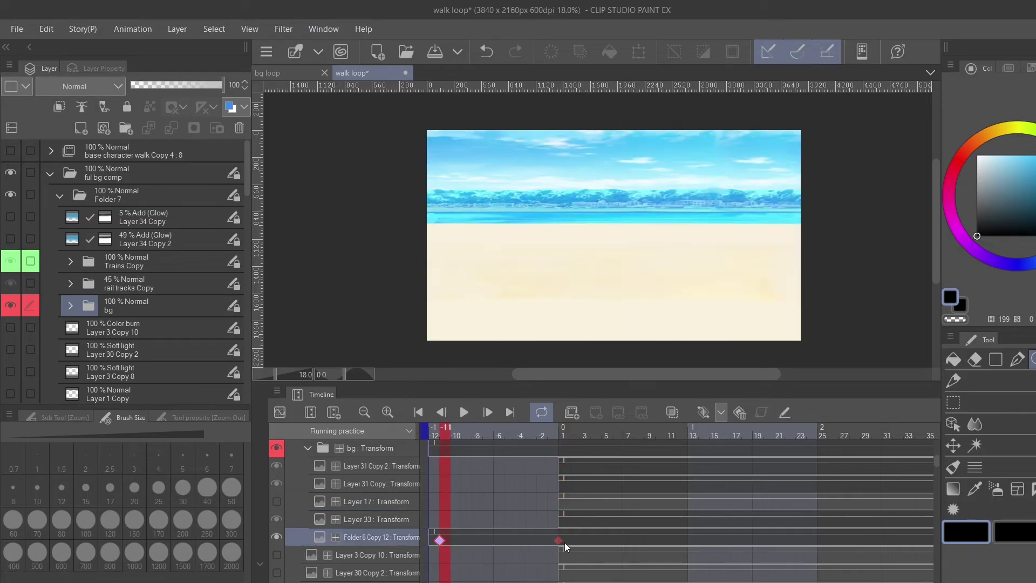
{"action": "left_click_drag", "start_coordinate": [564, 542], "coordinate": [564, 542]}
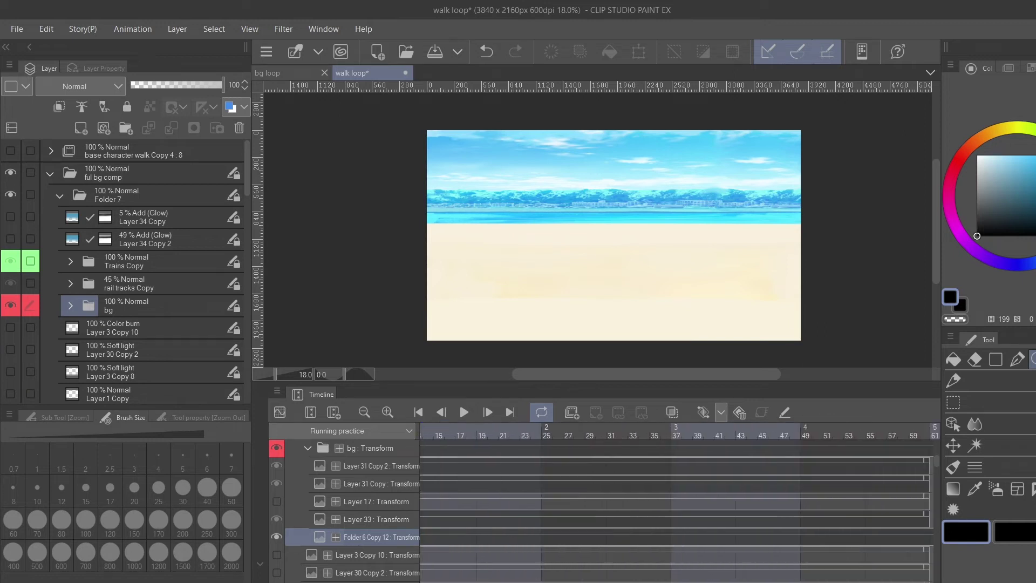
{"action": "scroll", "coordinate": [672, 539], "scroll_direction": "right", "scroll_amount": 10}
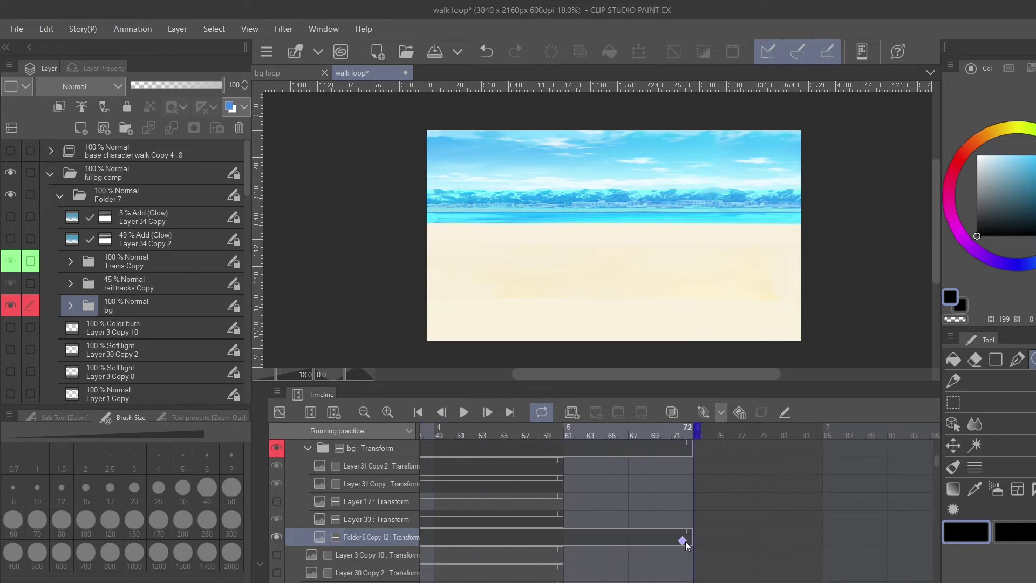
{"action": "left_click_drag", "start_coordinate": [682, 538], "coordinate": [563, 540]}
{"action": "scroll", "coordinate": [566, 541], "scroll_direction": "left", "scroll_amount": 10}
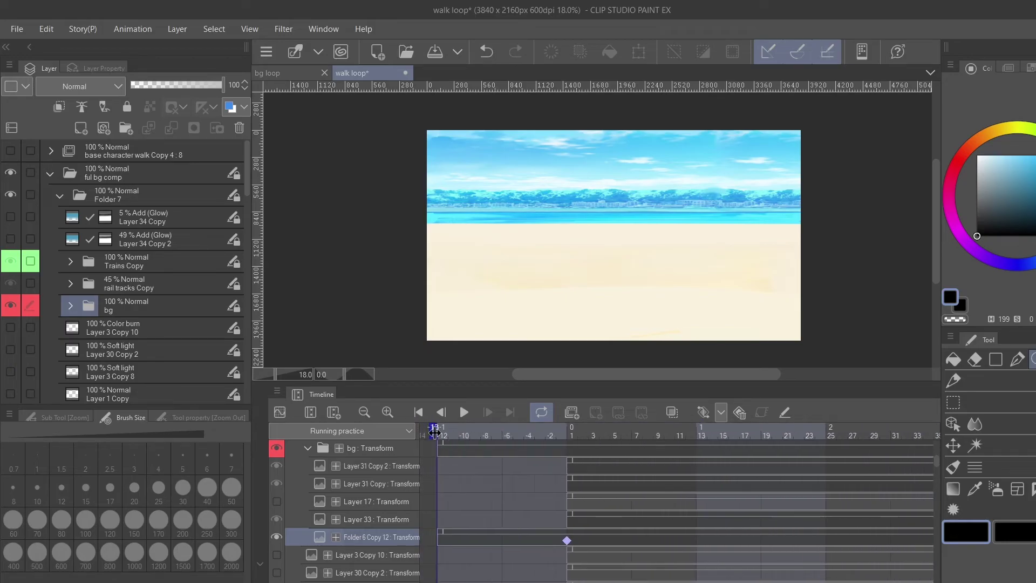
Reset the playback range start to frame 0 and play the loop
{"action": "left_click", "coordinate": [570, 430]}
{"action": "mouse_move", "coordinate": [569, 428]}
{"action": "left_mouse_down"}
{"action": "mouse_move", "coordinate": [777, 436]}
{"action": "mouse_move", "coordinate": [638, 432]}
{"action": "left_mouse_up"}
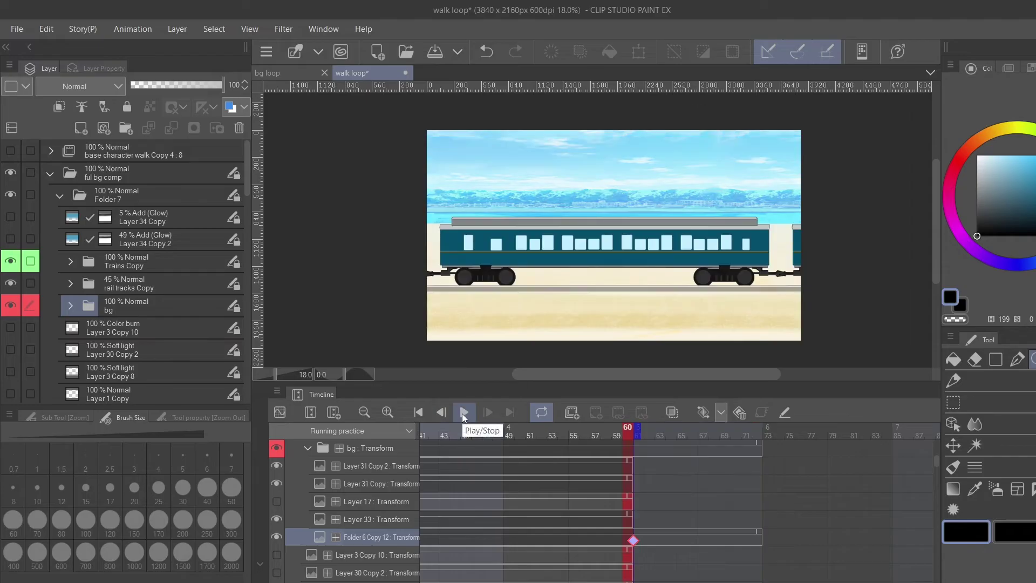
{"action": "left_click", "coordinate": [461, 413]}
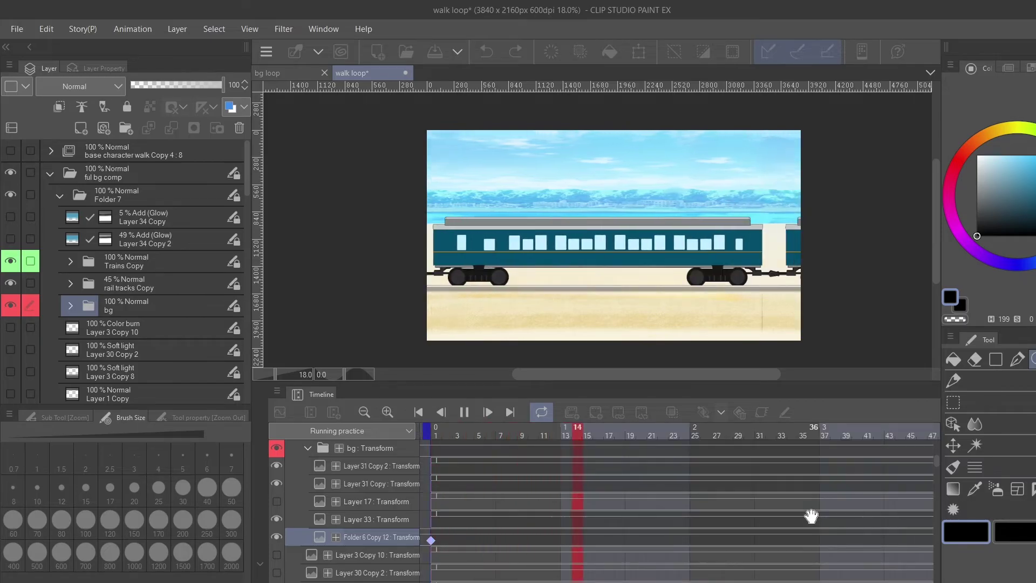
{"action": "left_click", "coordinate": [465, 412]}
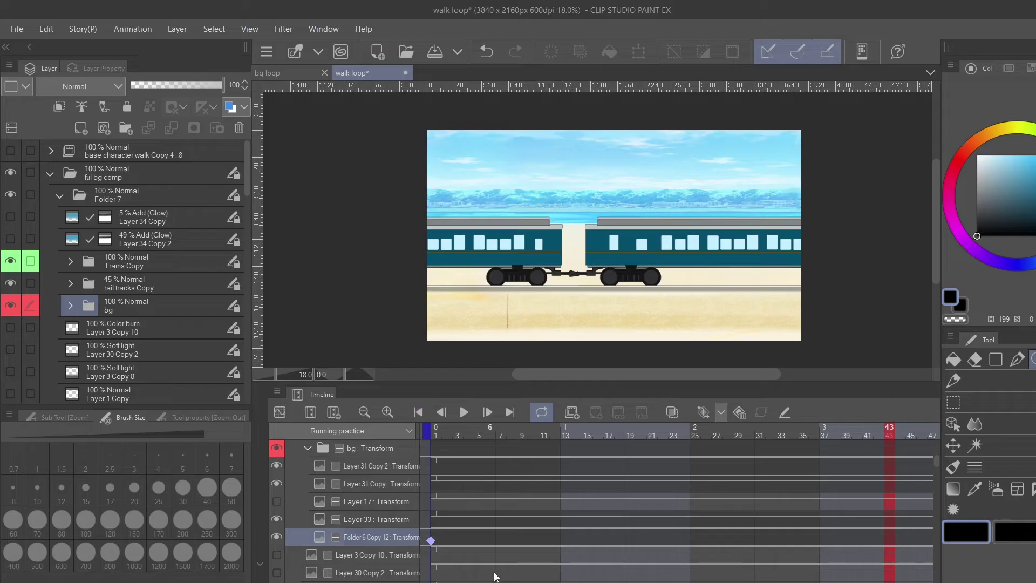
Zoom the timeline out, undo the last keyframe move, and start the playback range at frame 0
{"action": "left_click", "coordinate": [371, 411]}
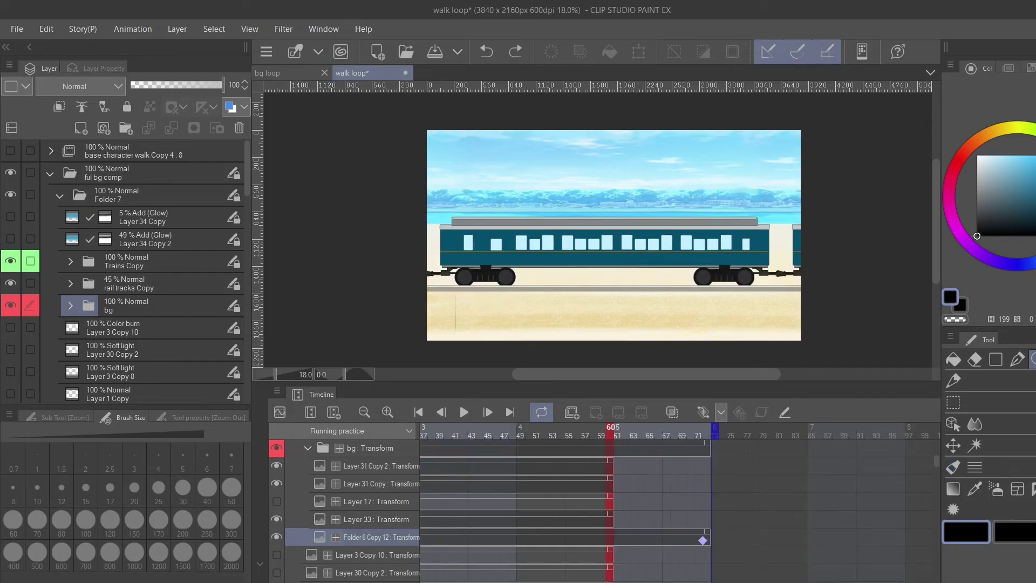
{"action": "key", "text": "Home"}
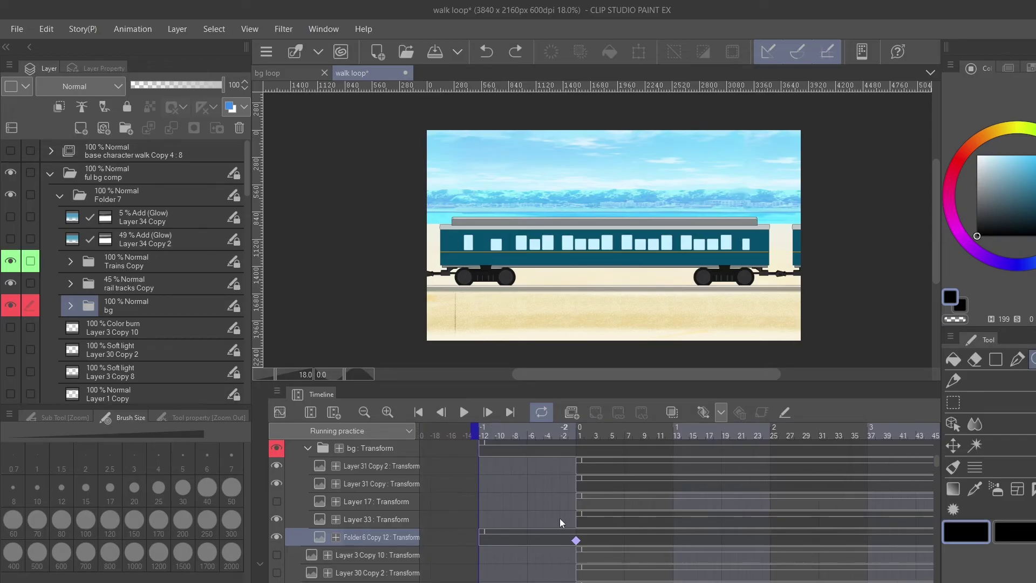
{"action": "key", "text": "ctrl+z"}
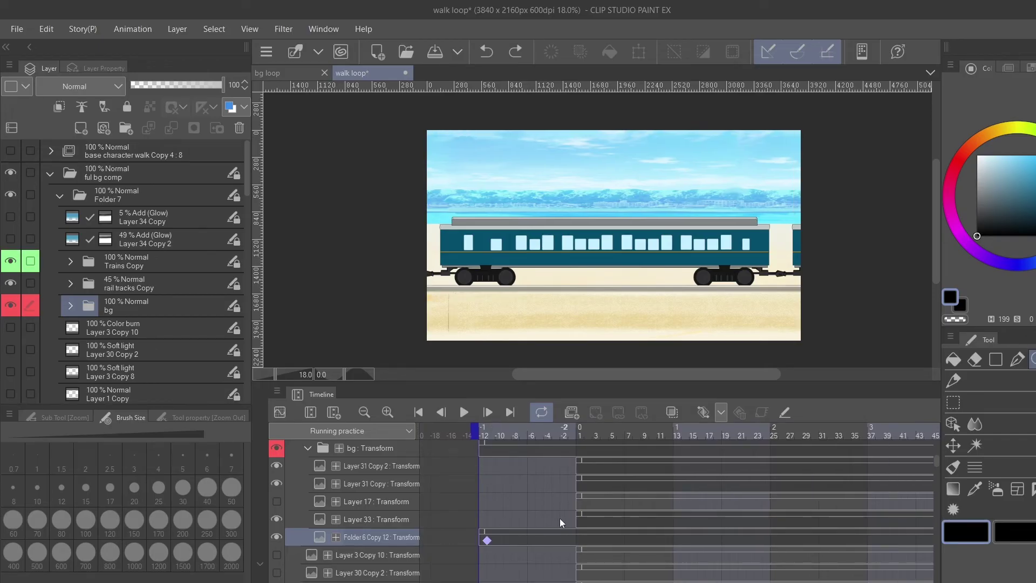
{"action": "scroll", "coordinate": [674, 501], "scroll_direction": "right", "scroll_amount": 3}
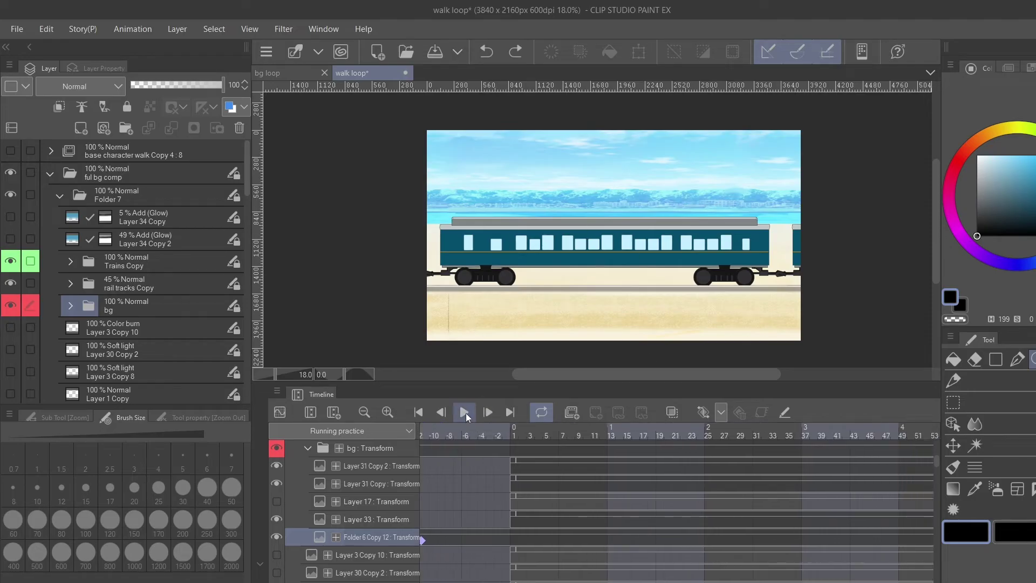
{"action": "scroll", "coordinate": [679, 502], "scroll_direction": "left", "scroll_amount": 2}
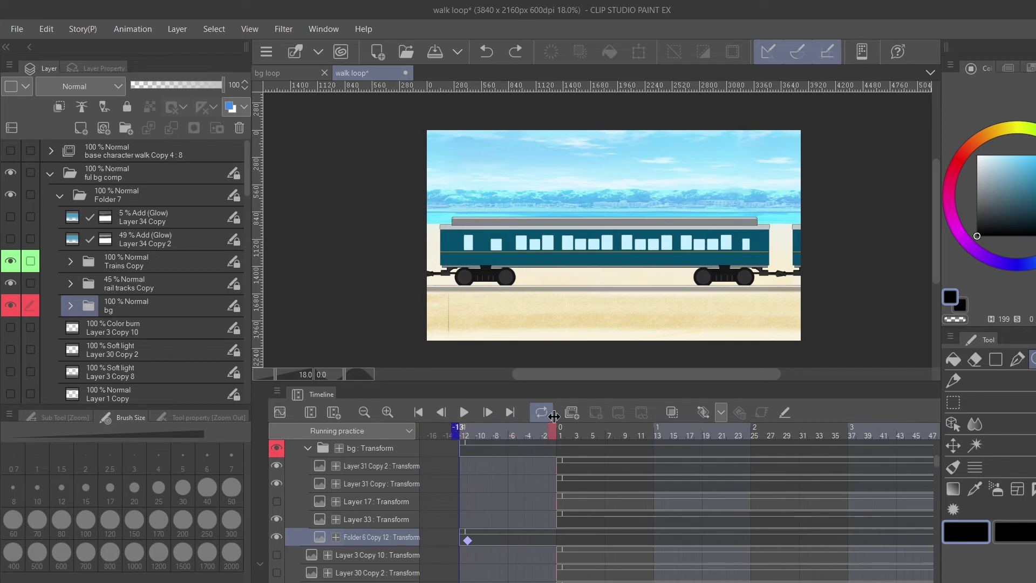
{"action": "left_click", "coordinate": [555, 434]}
Set the playback range end back to frame 60 and return to the first frame
{"action": "scroll", "coordinate": [674, 501], "scroll_direction": "right", "scroll_amount": 14}
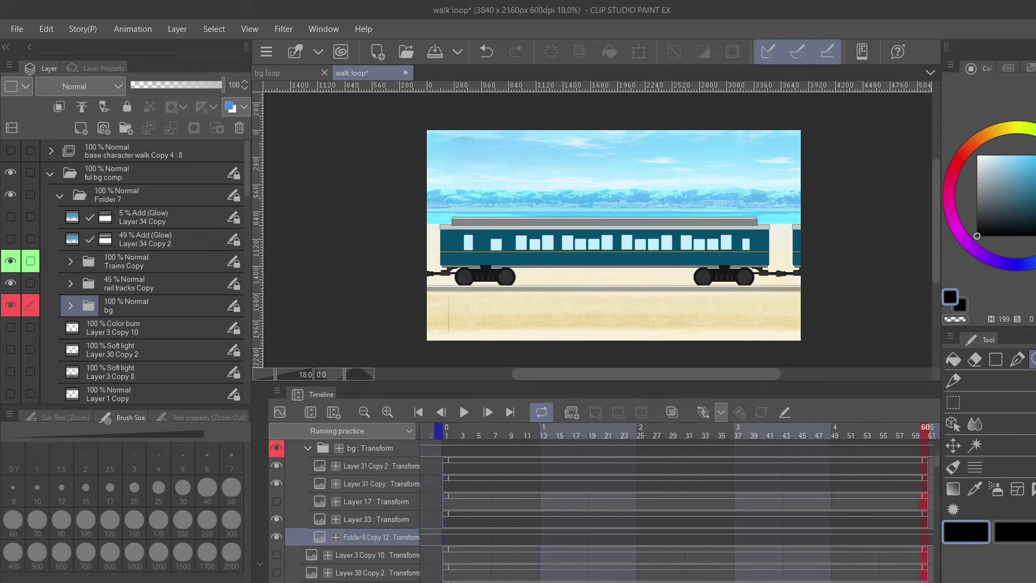
{"action": "left_click", "coordinate": [835, 435]}
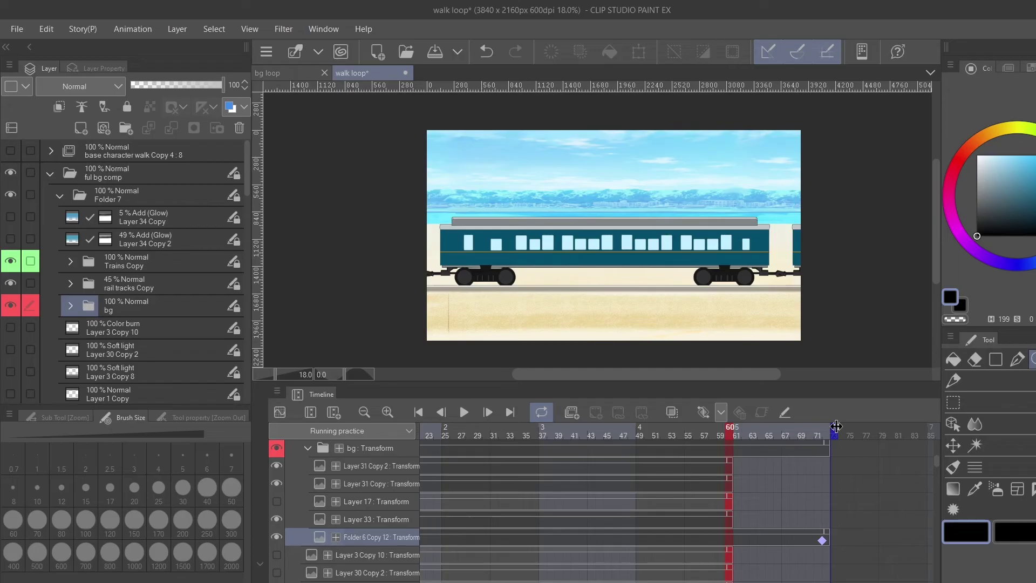
{"action": "key", "text": "ctrl+z"}
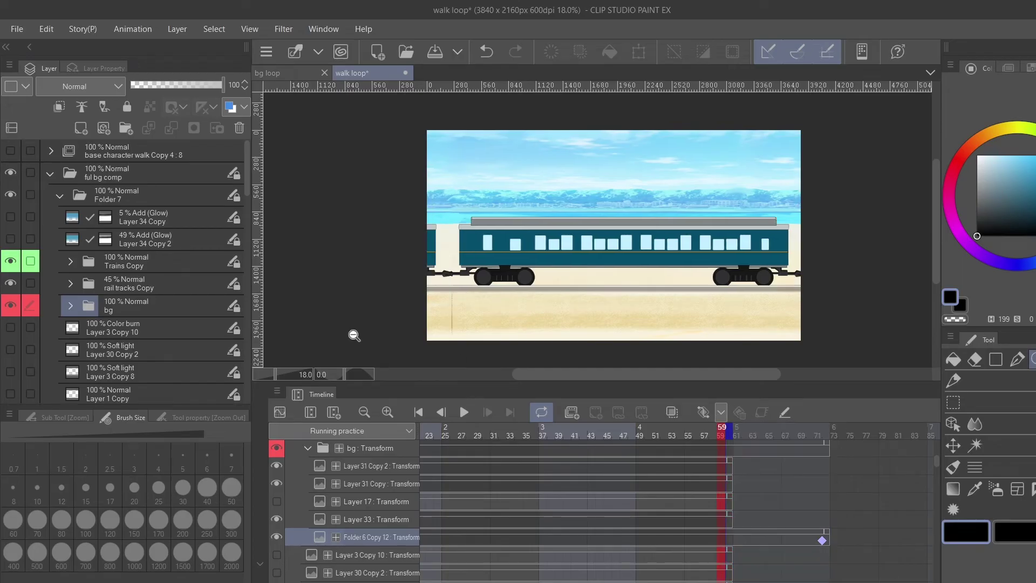
{"action": "left_click", "coordinate": [464, 412]}
Play the animation from frame 15 to review the tweened train cars, then stop playback
{"action": "left_click", "coordinate": [551, 503]}
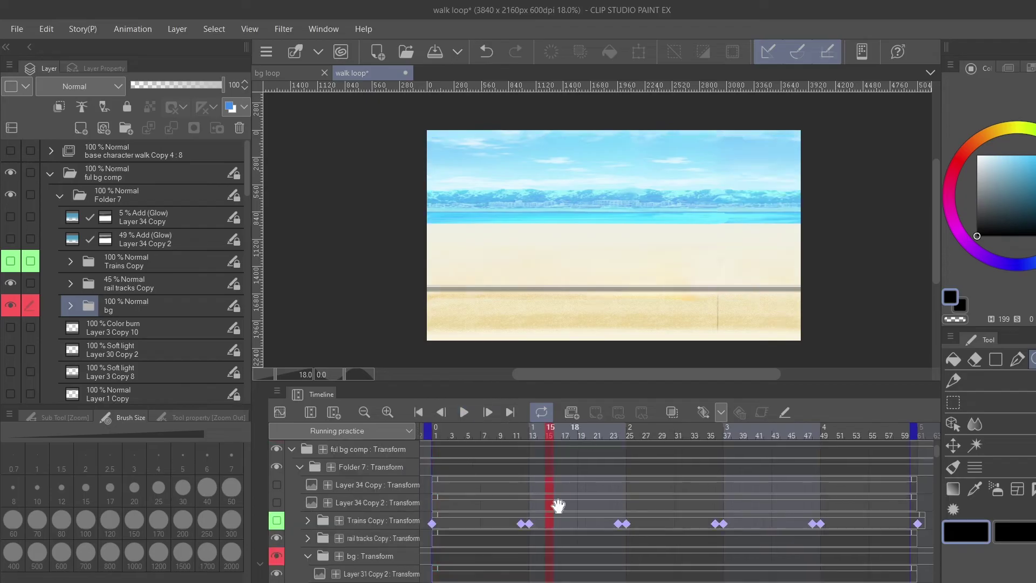
{"action": "left_click", "coordinate": [468, 414]}
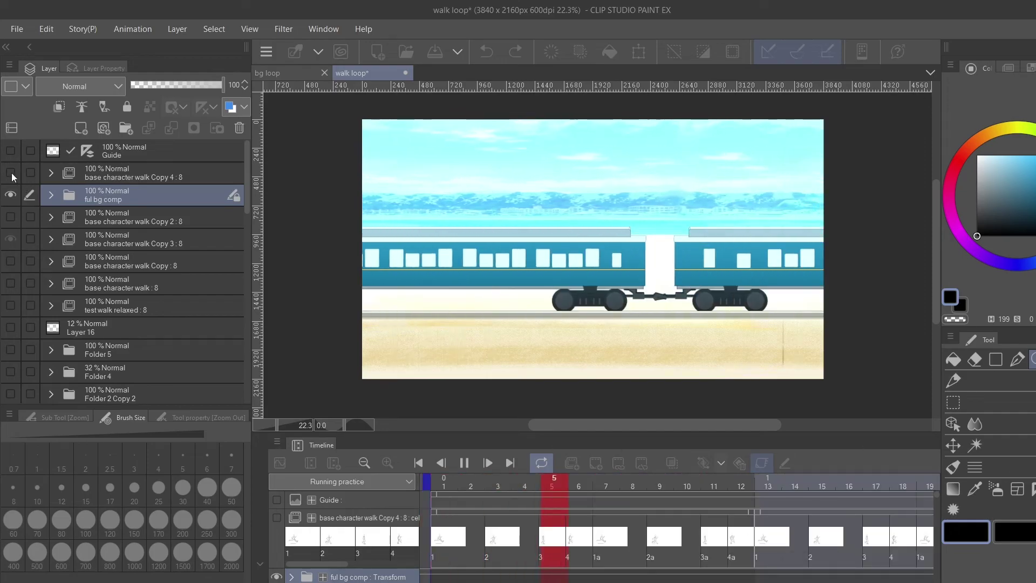
{"action": "key", "text": "space"}
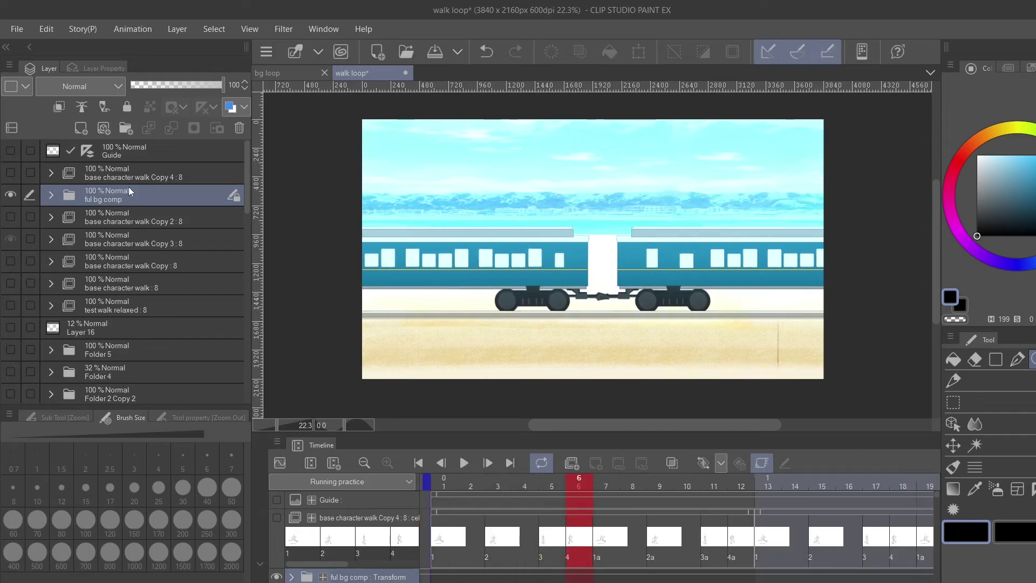
Show the 'base character walk Copy 4 : 8' runner, shift him further right, and play
{"action": "left_click", "coordinate": [11, 171]}
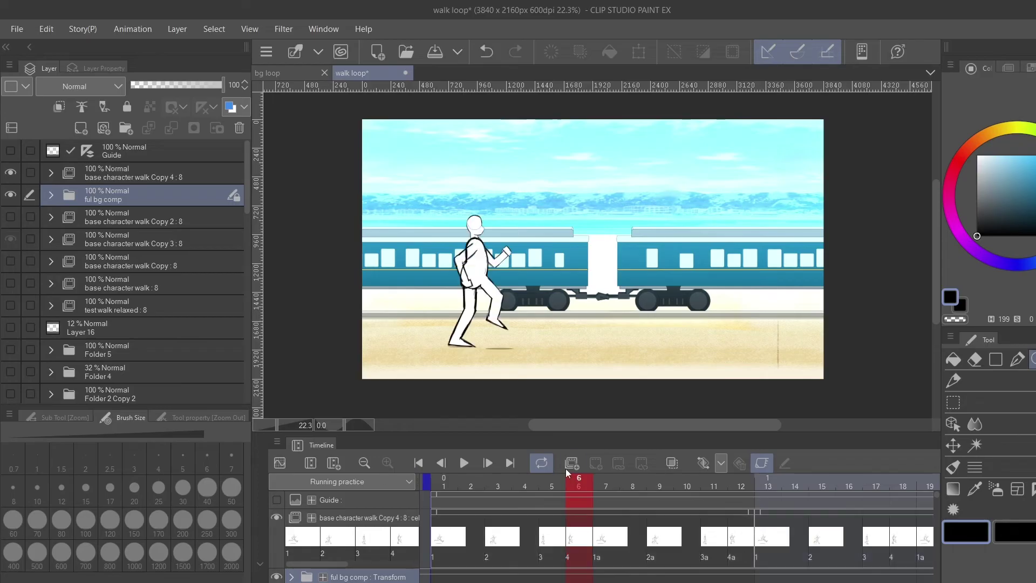
{"action": "left_click", "coordinate": [418, 463]}
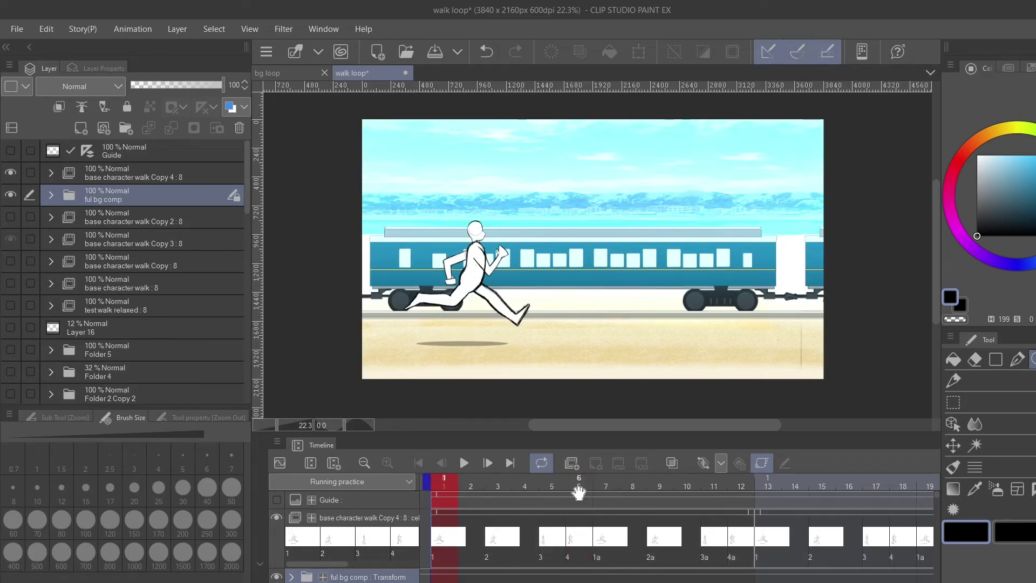
{"action": "left_click", "coordinate": [130, 174]}
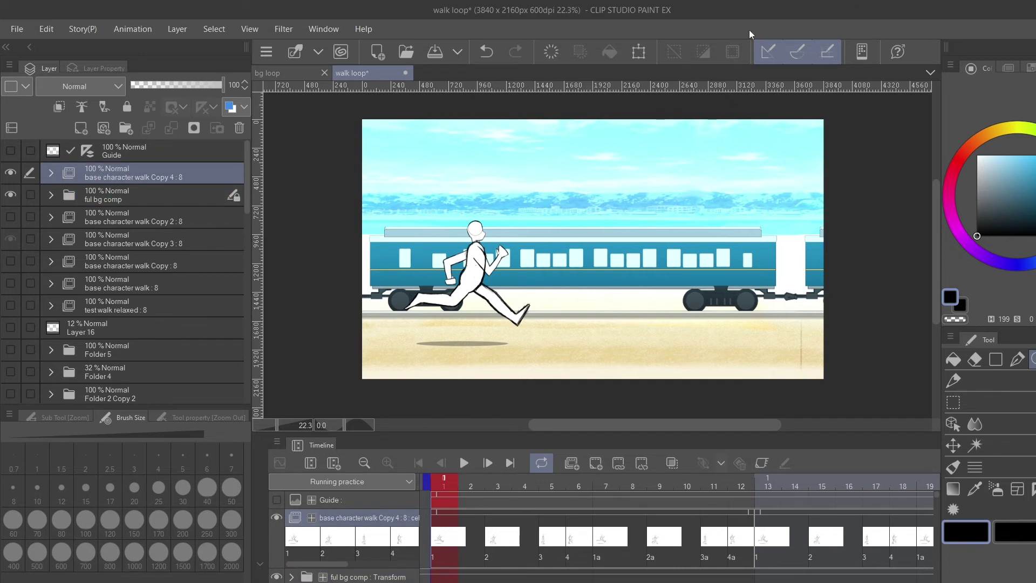
{"action": "left_click", "coordinate": [647, 58]}
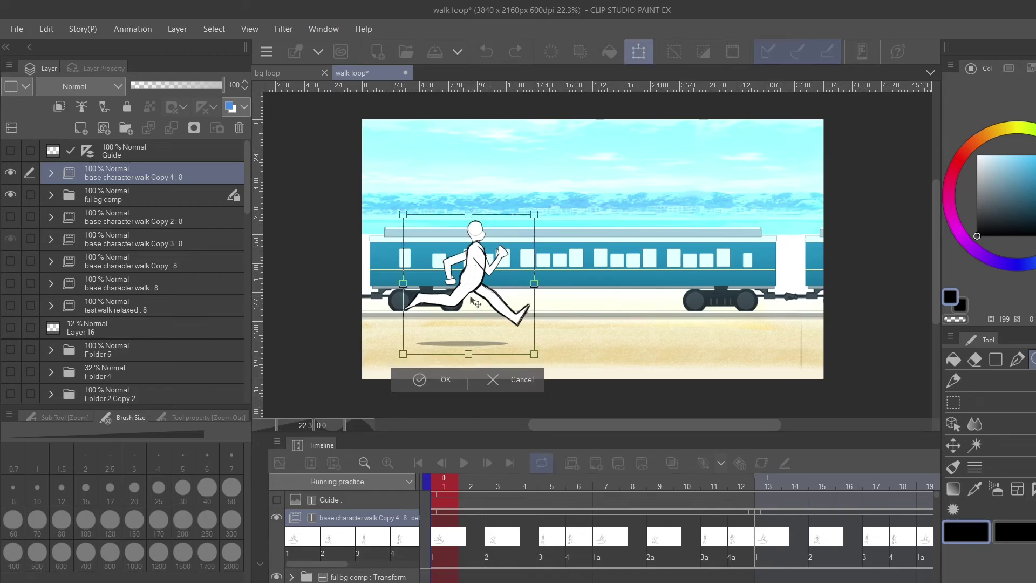
{"action": "left_click_drag", "start_coordinate": [476, 315], "coordinate": [562, 337]}
{"action": "left_click", "coordinate": [532, 379]}
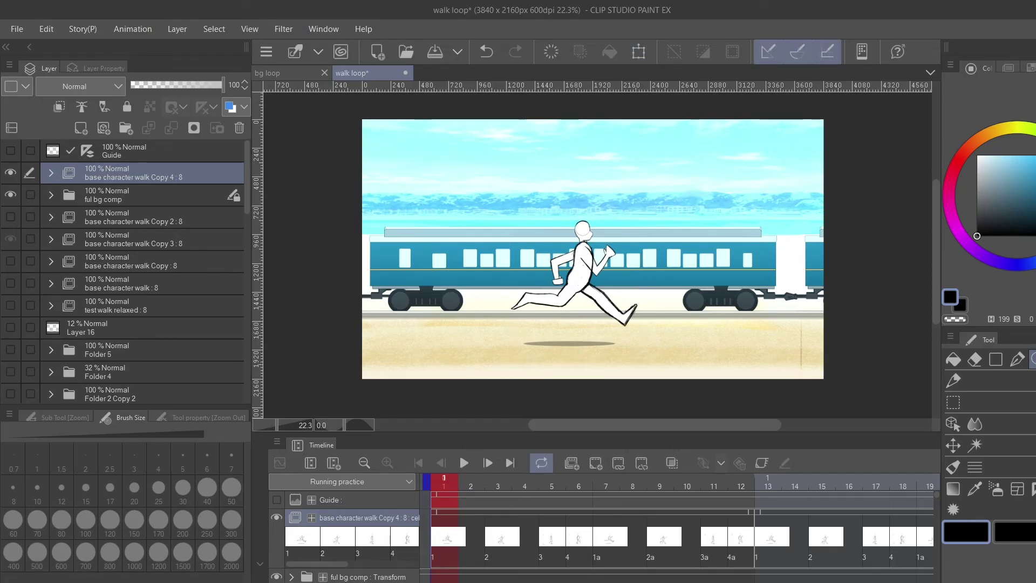
{"action": "left_click", "coordinate": [459, 463]}
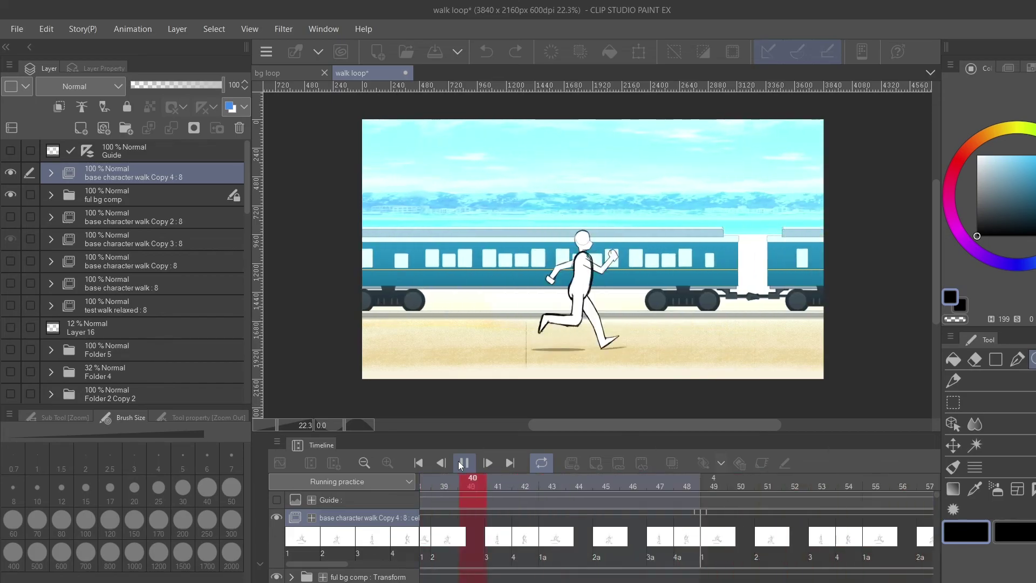
Fade the ful bg comp background to 40% opacity and show the rule-of-thirds guides
{"action": "left_click", "coordinate": [464, 463]}
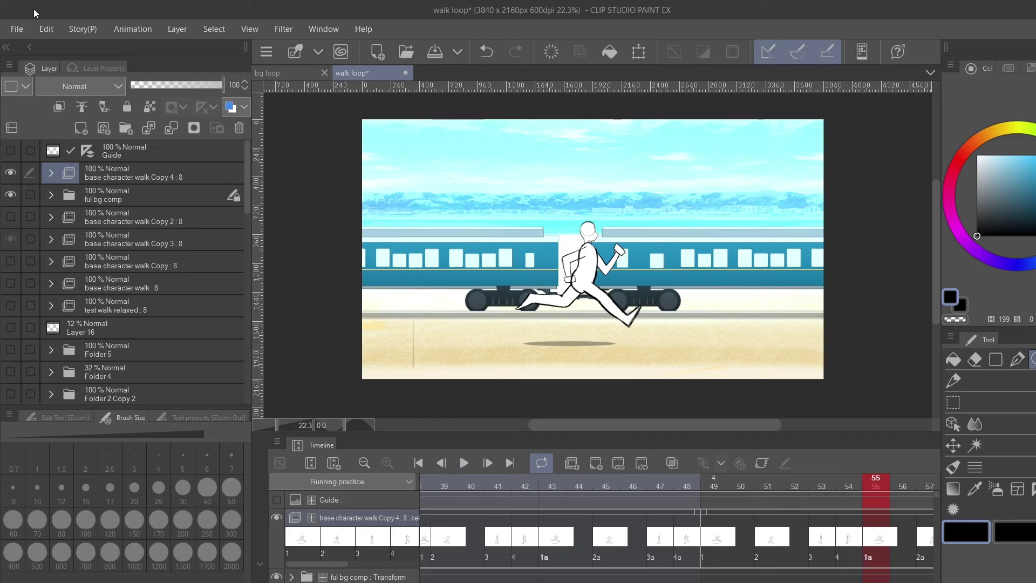
{"action": "left_click", "coordinate": [135, 174]}
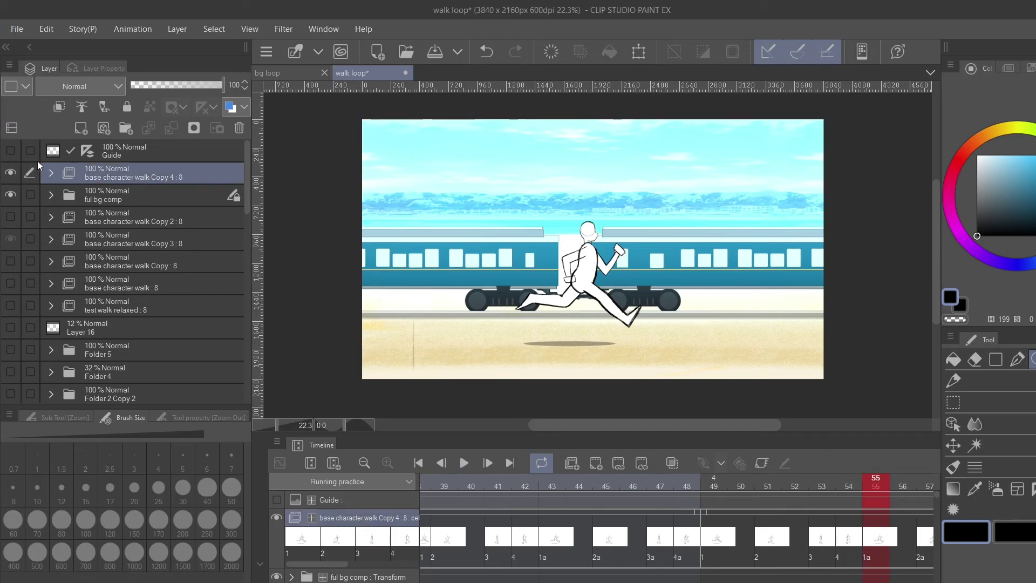
{"action": "left_click", "coordinate": [141, 201]}
{"action": "left_click_drag", "start_coordinate": [179, 84], "coordinate": [169, 86]}
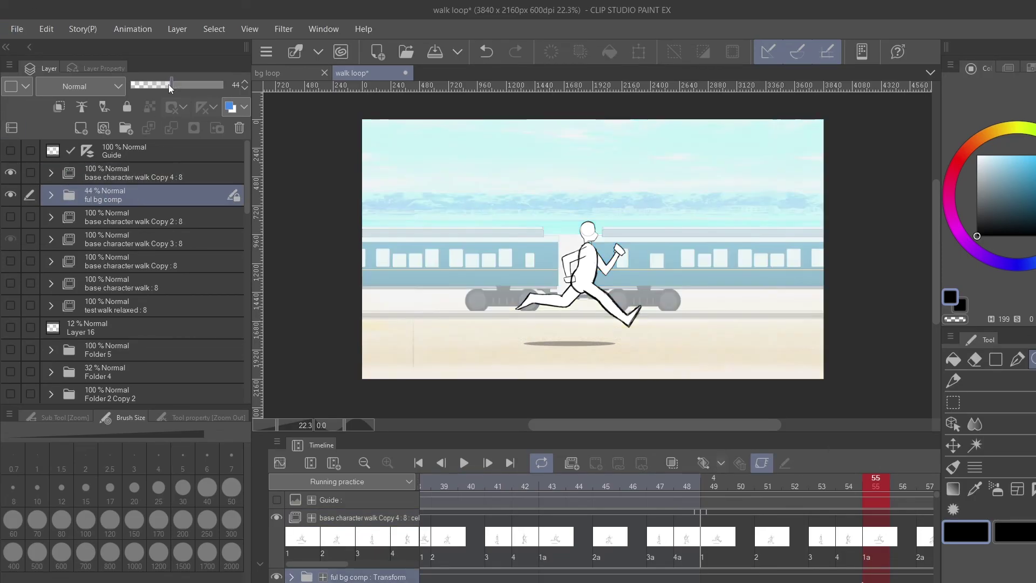
{"action": "left_click", "coordinate": [117, 170]}
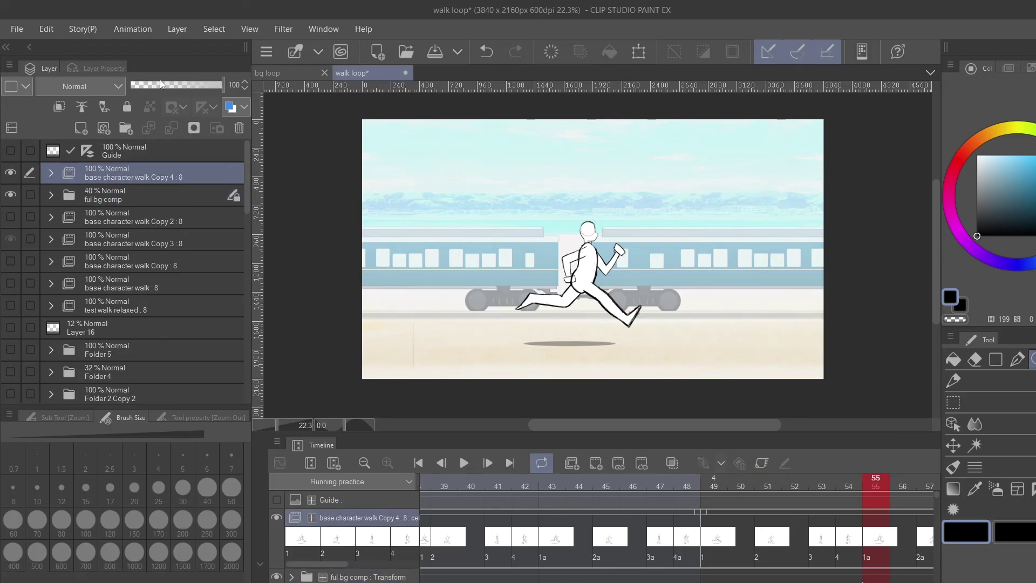
{"action": "left_click", "coordinate": [159, 84]}
{"action": "left_click_drag", "start_coordinate": [171, 84], "coordinate": [296, 74]}
{"action": "left_click", "coordinate": [15, 151]}
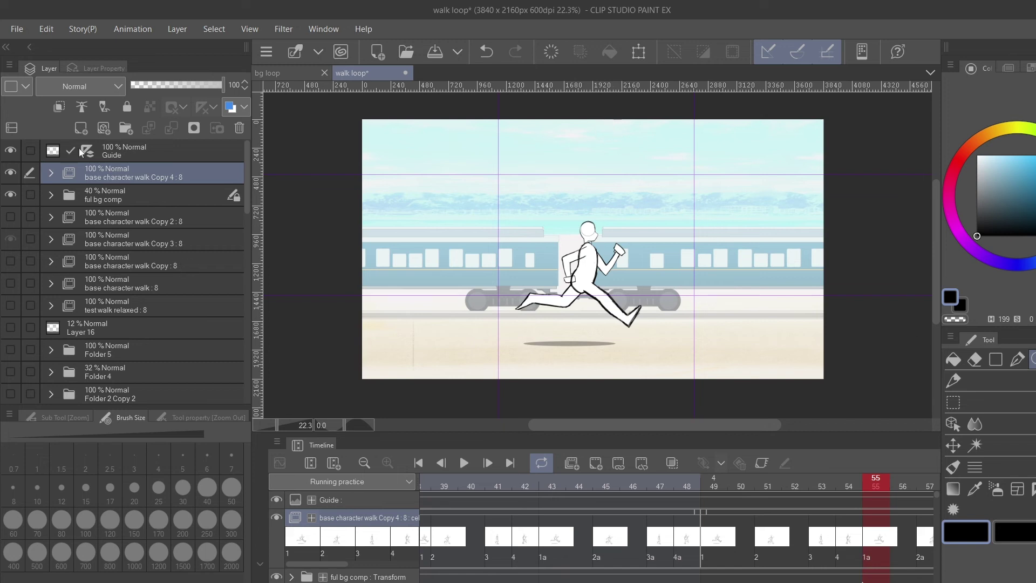
Move the runner onto the right thirds line, hide the guides, and restore the background to 100%
{"action": "left_click", "coordinate": [640, 57]}
{"action": "left_click_drag", "start_coordinate": [596, 324], "coordinate": [704, 316]}
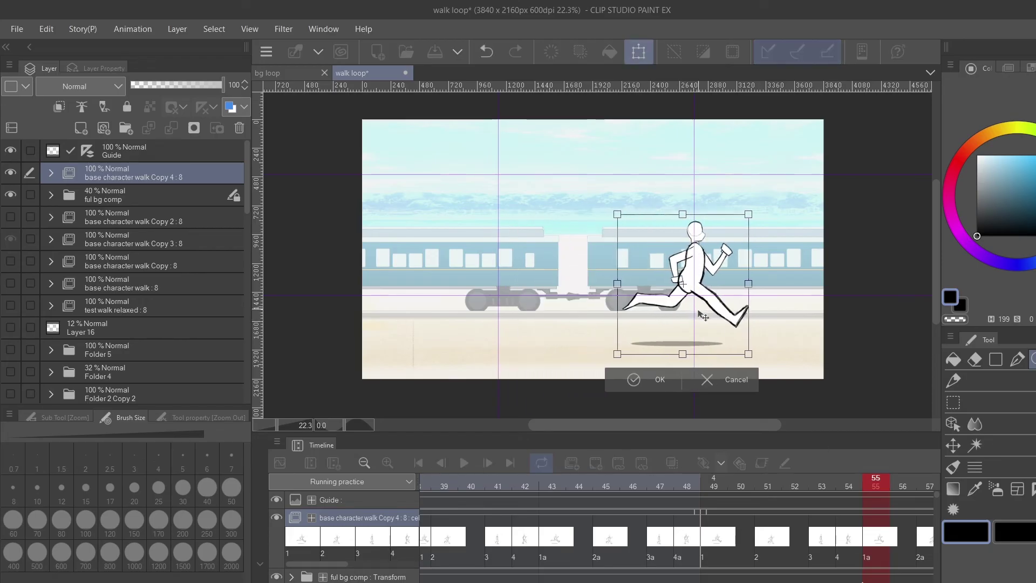
{"action": "left_click", "coordinate": [651, 381]}
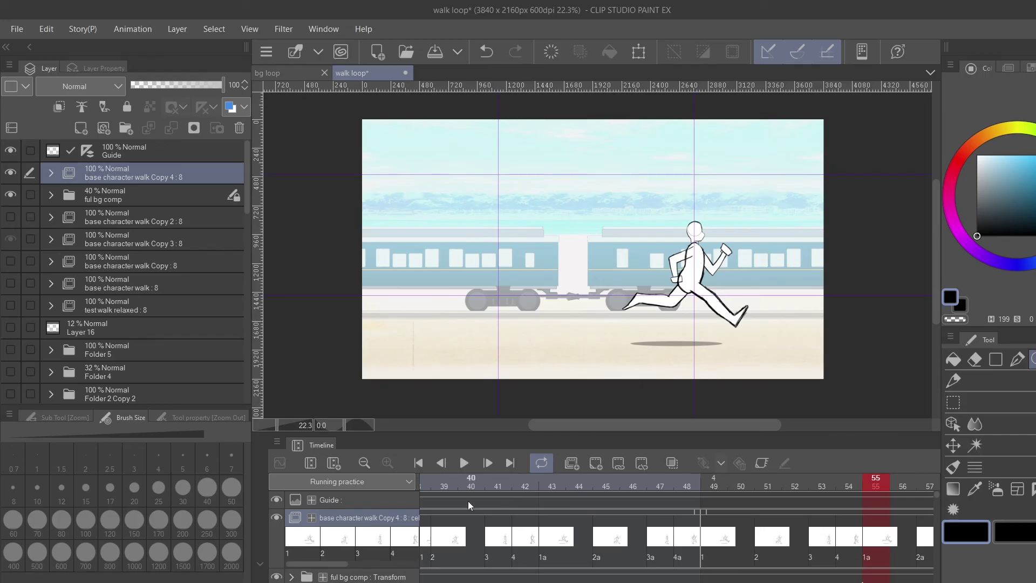
{"action": "left_click", "coordinate": [18, 152]}
{"action": "left_click", "coordinate": [94, 197]}
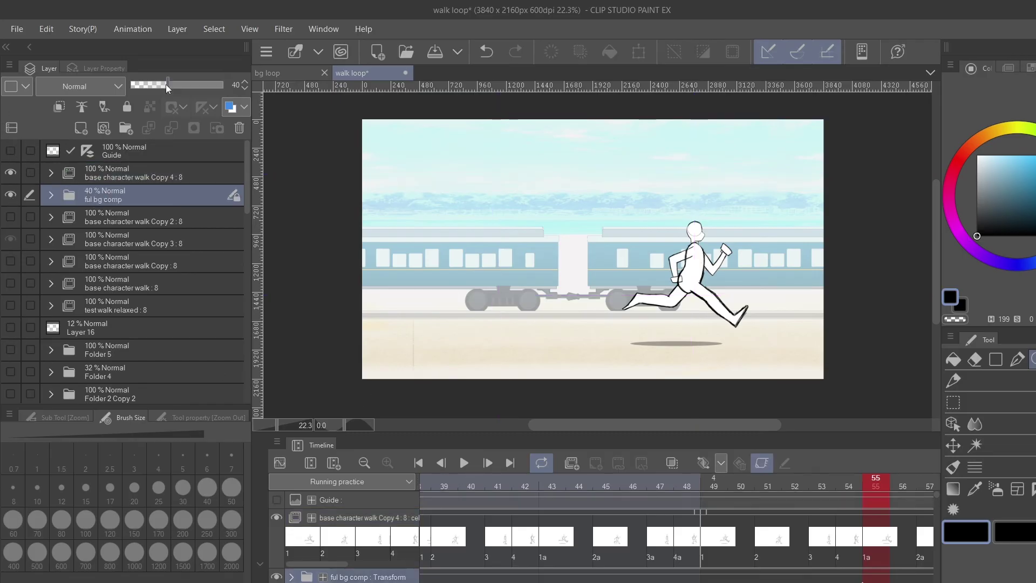
{"action": "left_click_drag", "start_coordinate": [166, 84], "coordinate": [396, 77]}
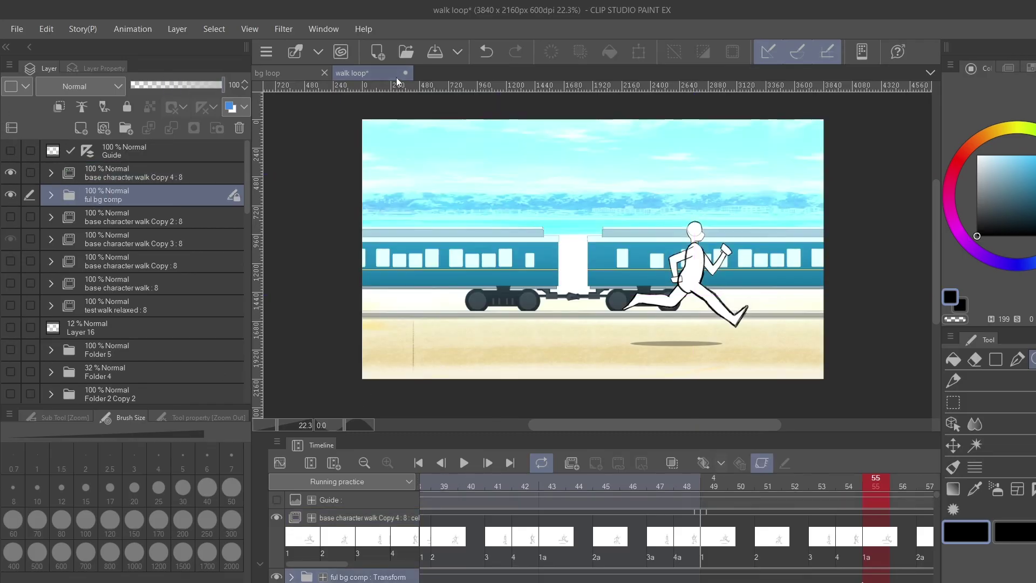
{"action": "left_click", "coordinate": [465, 463]}
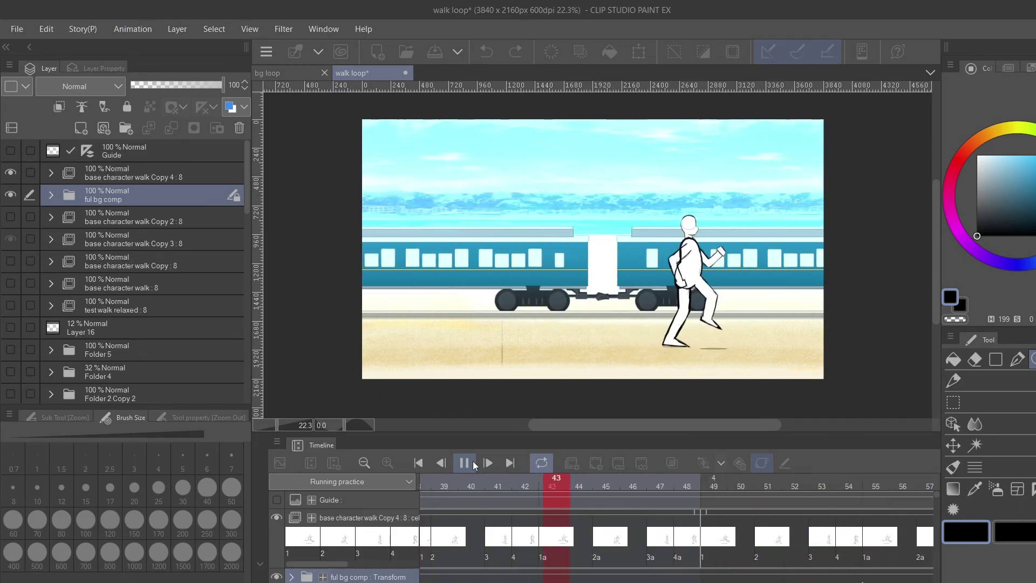
{"action": "left_click", "coordinate": [472, 463]}
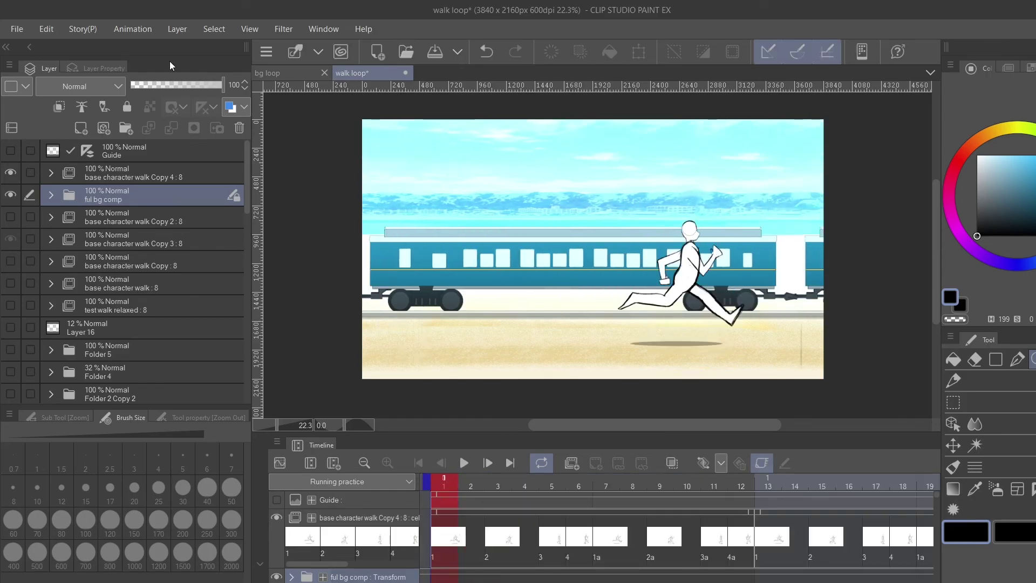
Fade the background to 22%, show the guides, and move the runner onto the left thirds line
{"action": "left_click", "coordinate": [150, 84]}
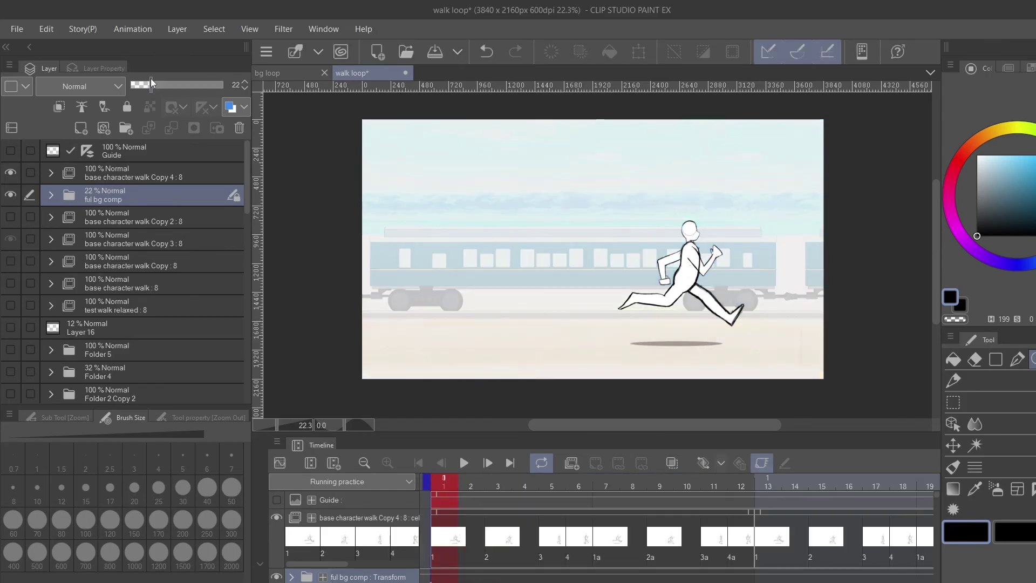
{"action": "left_click", "coordinate": [15, 151]}
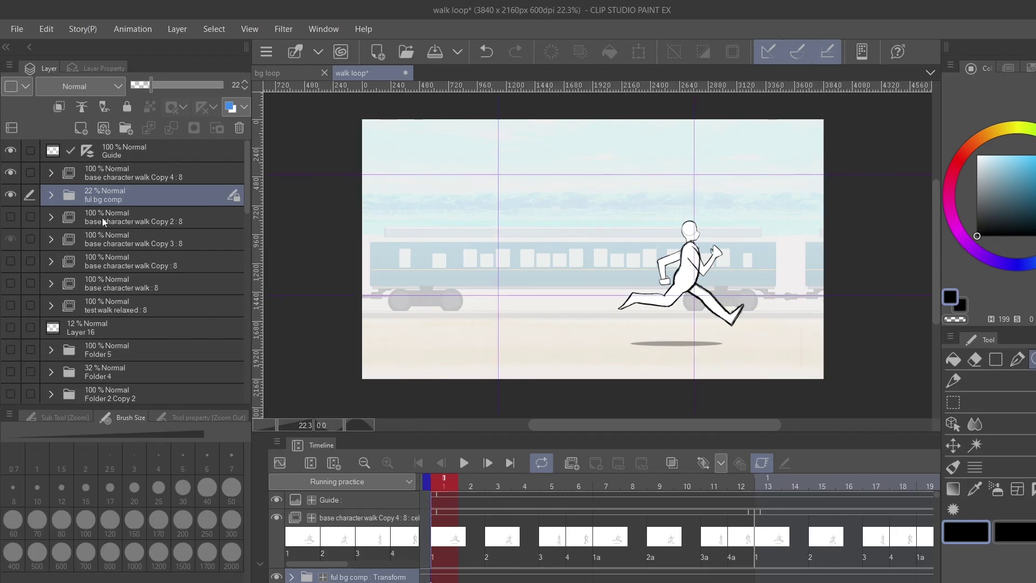
{"action": "left_click", "coordinate": [106, 178]}
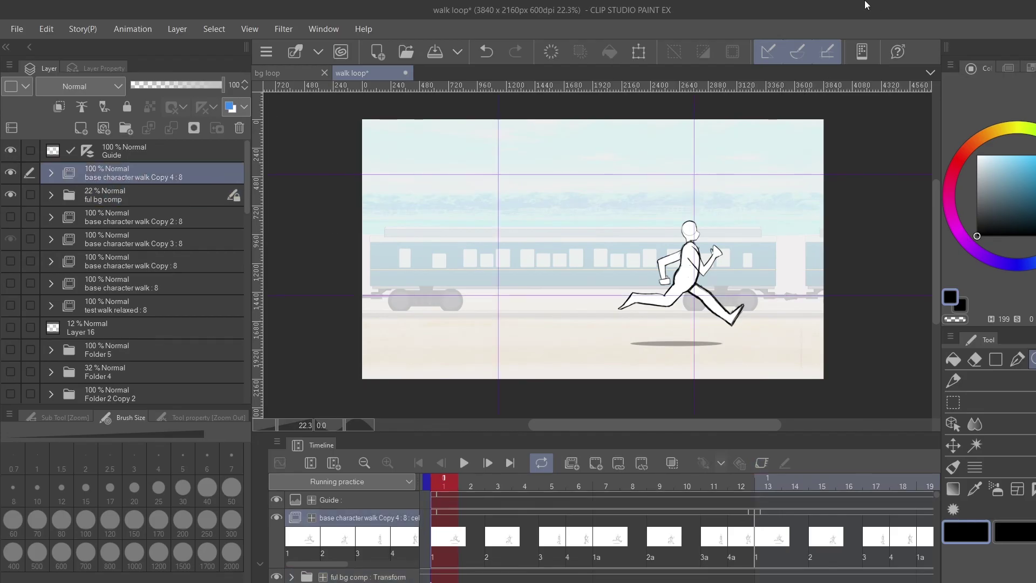
{"action": "left_click", "coordinate": [641, 56]}
{"action": "left_click_drag", "start_coordinate": [686, 309], "coordinate": [497, 335]}
{"action": "left_click", "coordinate": [461, 380]}
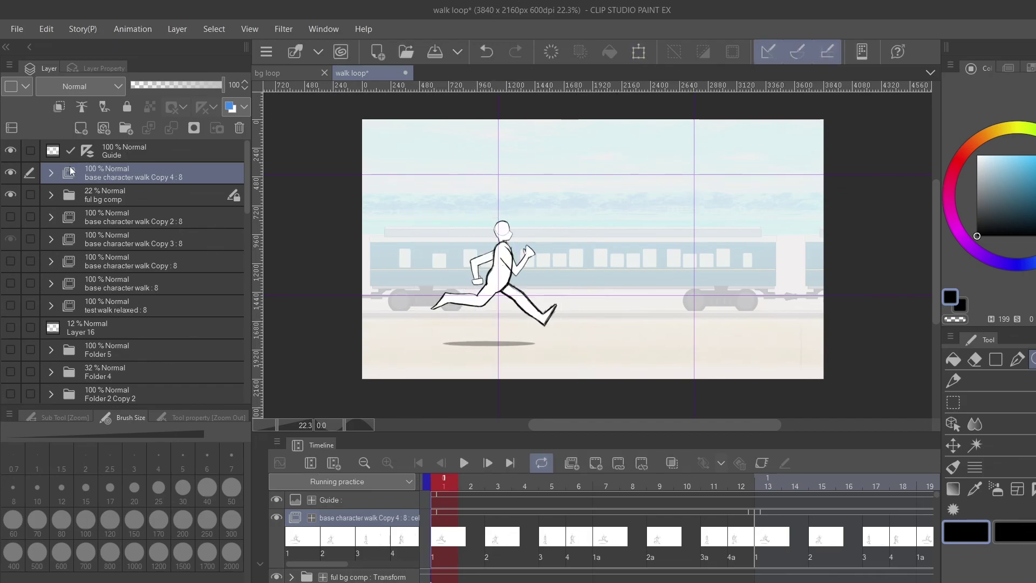
Hide the guides, restore ful bg comp to 100% opacity, and play the finished loop
{"action": "left_click", "coordinate": [10, 152]}
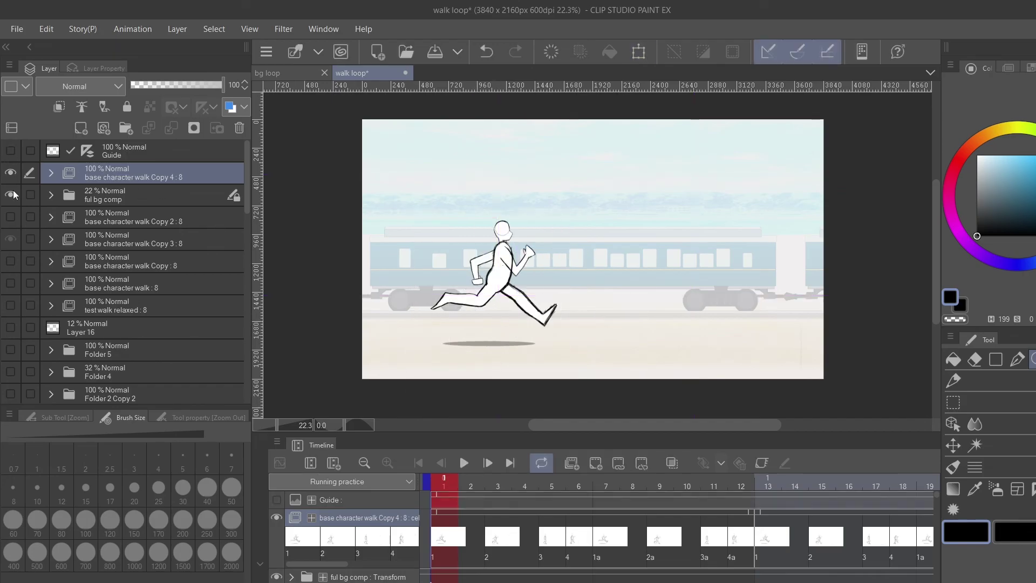
{"action": "left_click", "coordinate": [102, 194]}
{"action": "left_click_drag", "start_coordinate": [151, 85], "coordinate": [730, 12]}
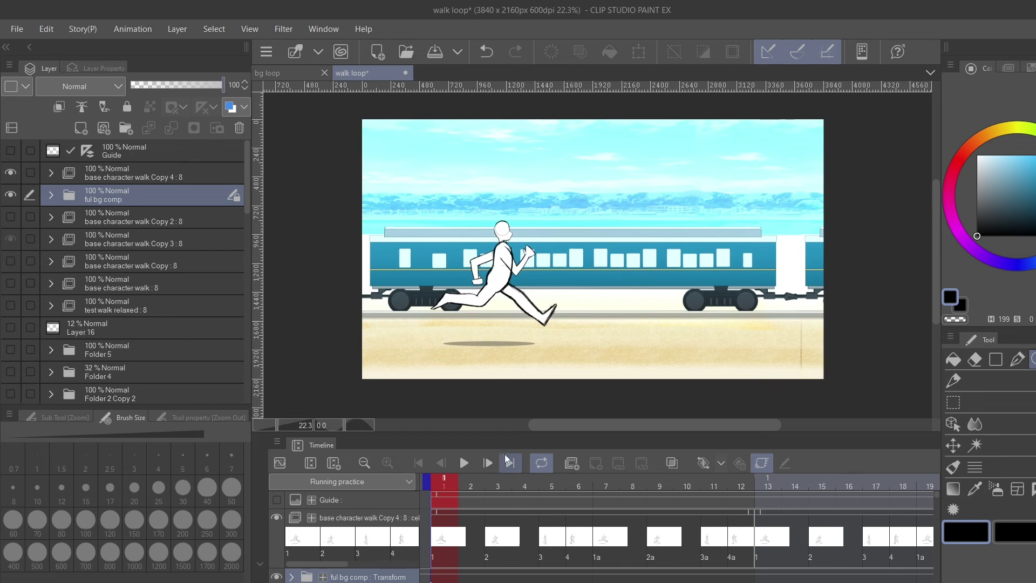
{"action": "left_click", "coordinate": [463, 463]}
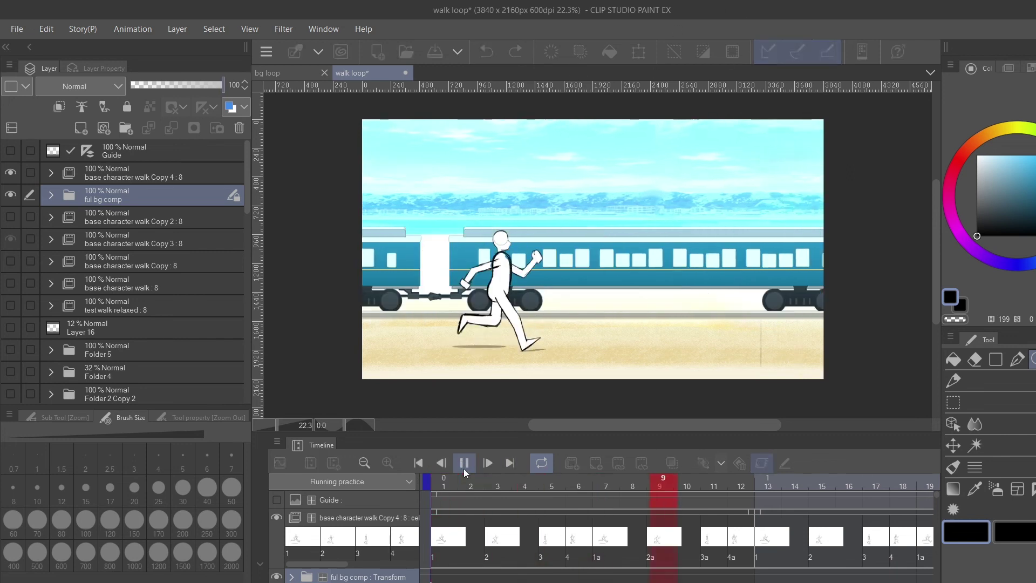